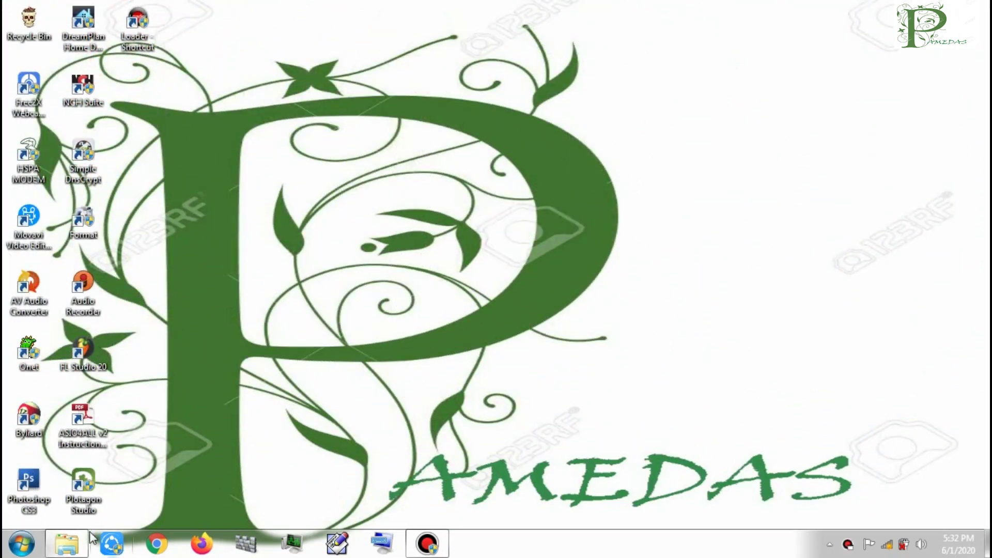
Step: Browse to D:\Surat Undangan and open 'Surat Undangan Rapat Evaluasi' in Word
left_click(62, 550)
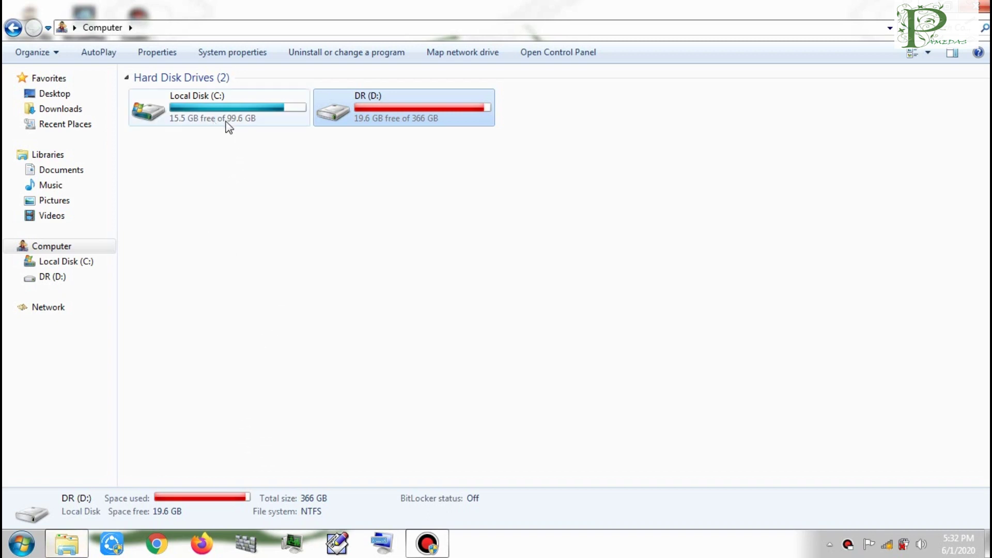
left_click(68, 278)
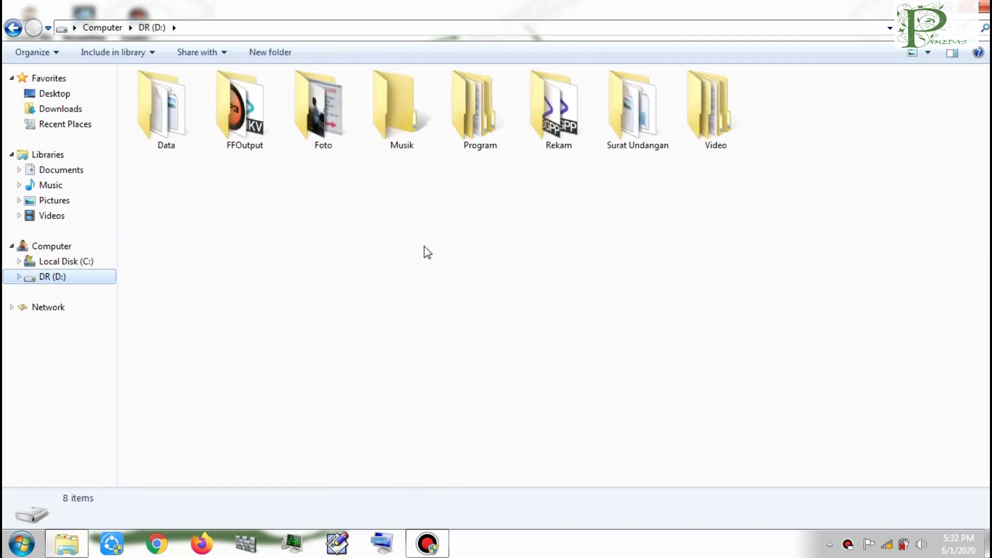
double_click(640, 129)
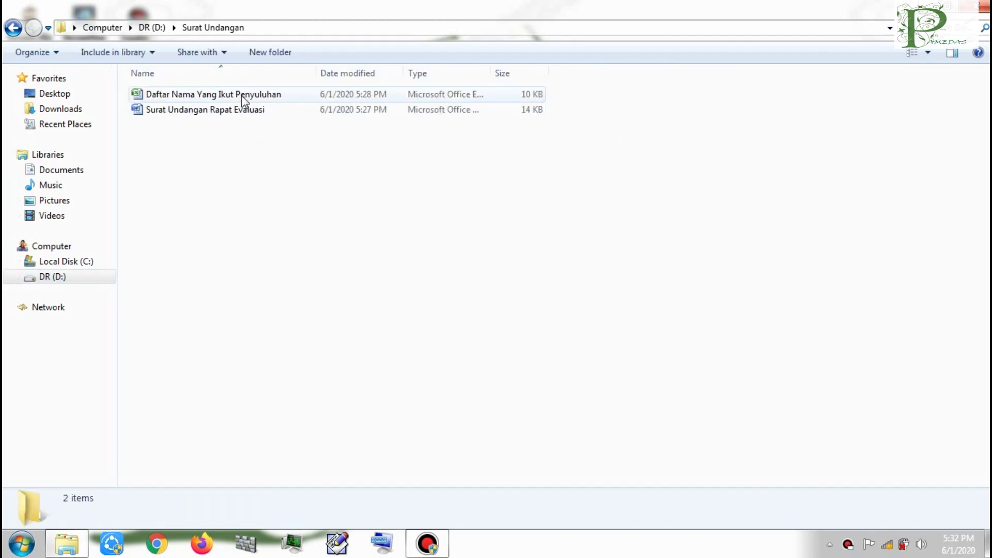
left_click(241, 112)
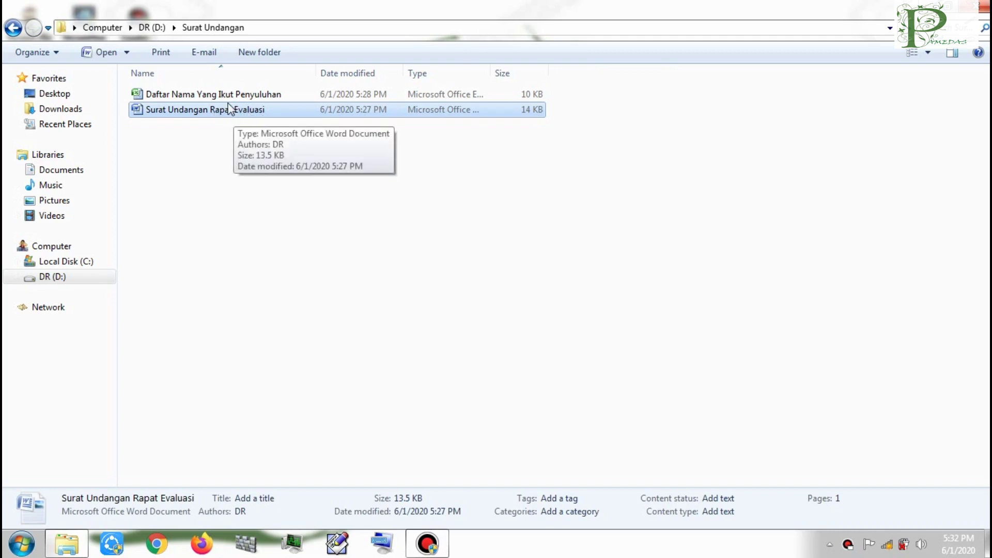
left_click(221, 96)
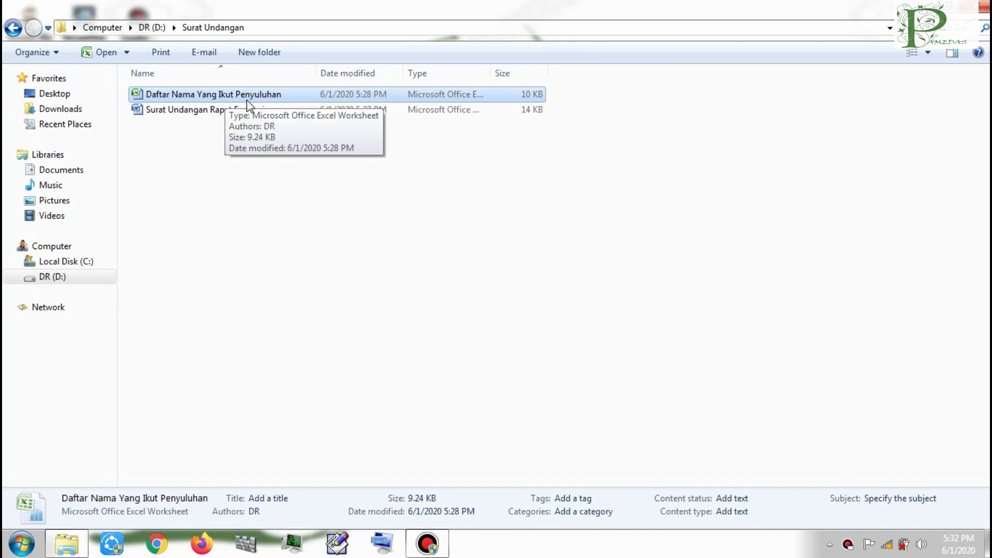
left_click(196, 114)
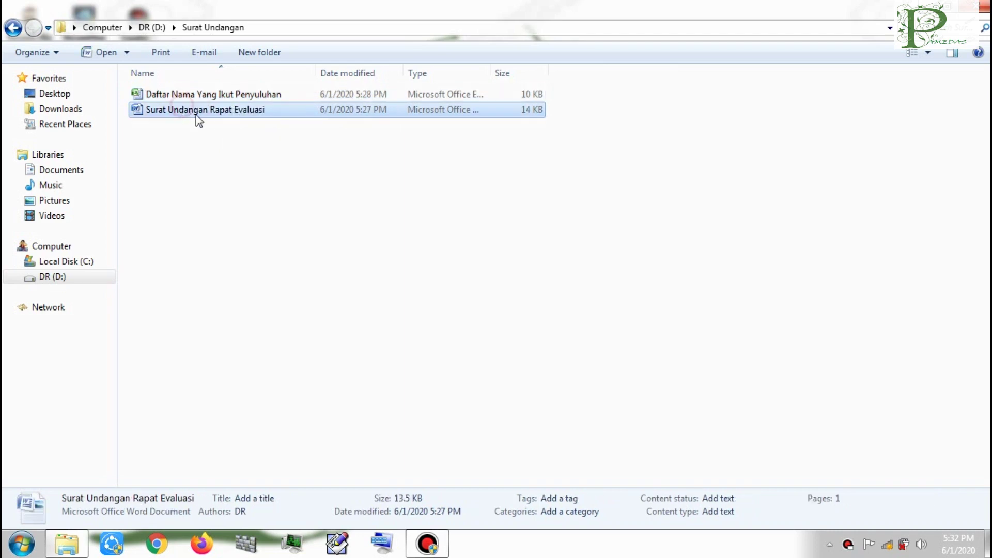
double_click(232, 113)
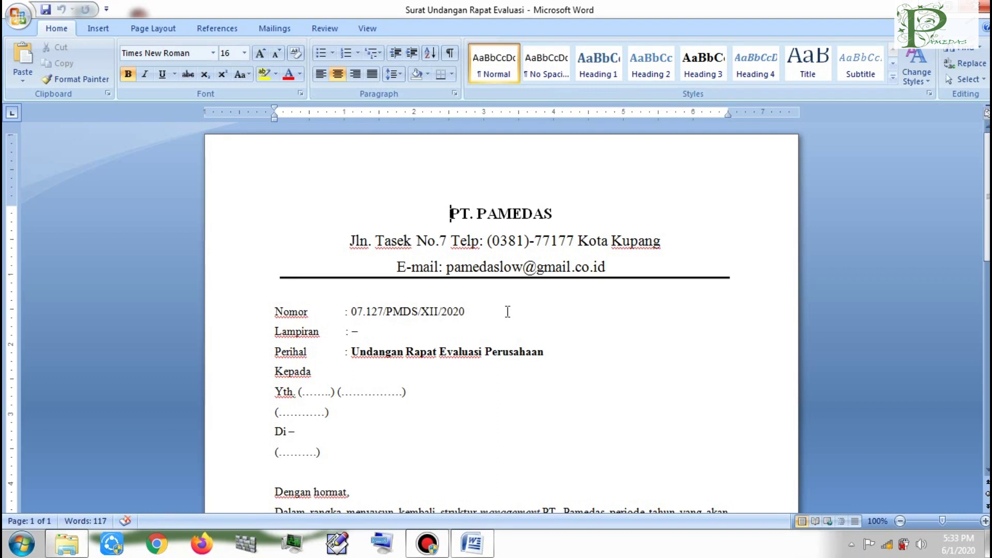
Step: Scroll from the PT. PAMEDAS letterhead down to the signature and back up to the top
scroll(508, 311, "down", 1)
scroll(508, 311, "down", 1)
scroll(507, 311, "down", 1)
scroll(508, 311, "down", 1)
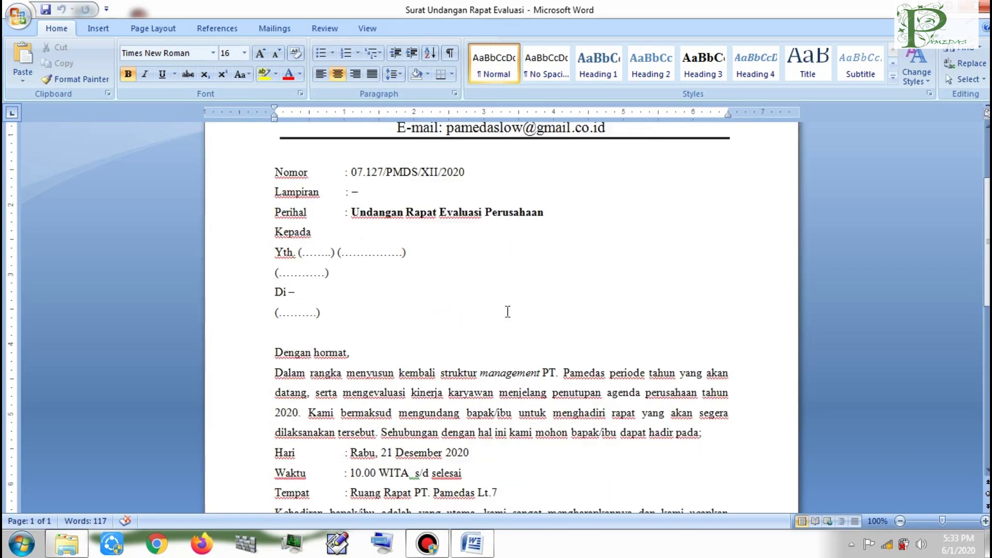
scroll(507, 311, "down", 1)
scroll(506, 312, "down", 1)
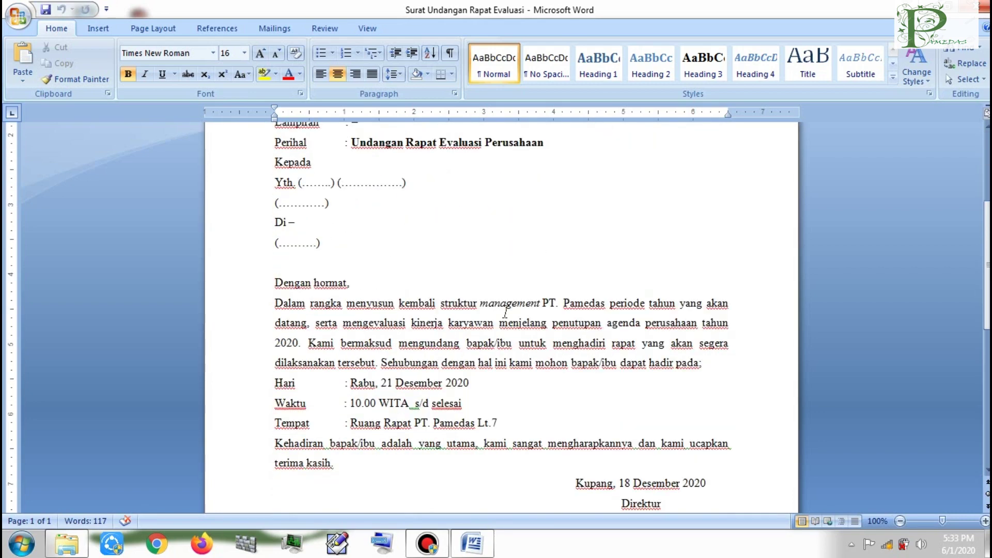
scroll(505, 312, "down", 1)
scroll(474, 288, "down", 2)
scroll(473, 288, "down", 1)
scroll(474, 288, "down", 2)
scroll(474, 289, "down", 2)
scroll(473, 288, "down", 2)
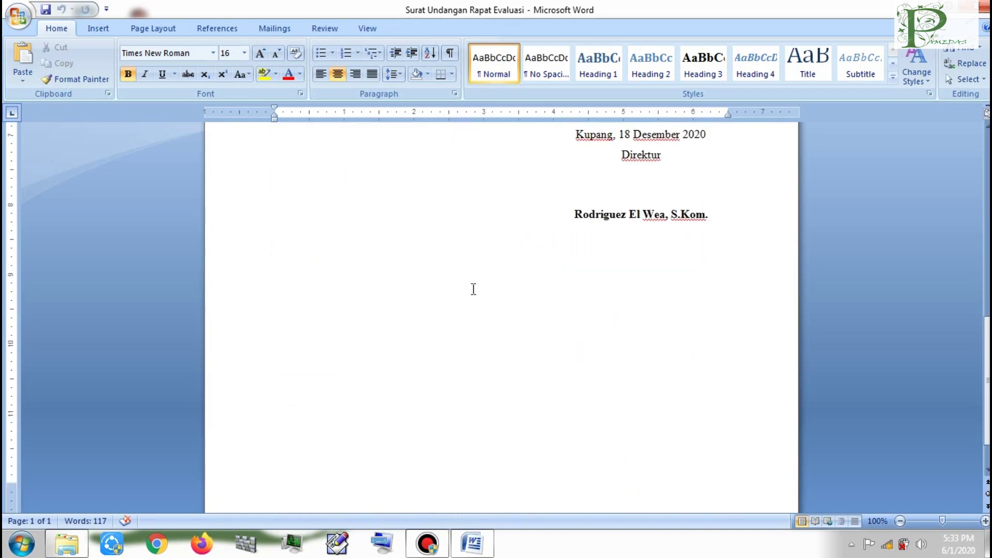
scroll(474, 289, "down", 1)
scroll(474, 289, "down", 1)
scroll(473, 289, "up", 2)
scroll(473, 289, "up", 1)
scroll(474, 289, "up", 2)
scroll(473, 288, "up", 5)
scroll(473, 289, "up", 8)
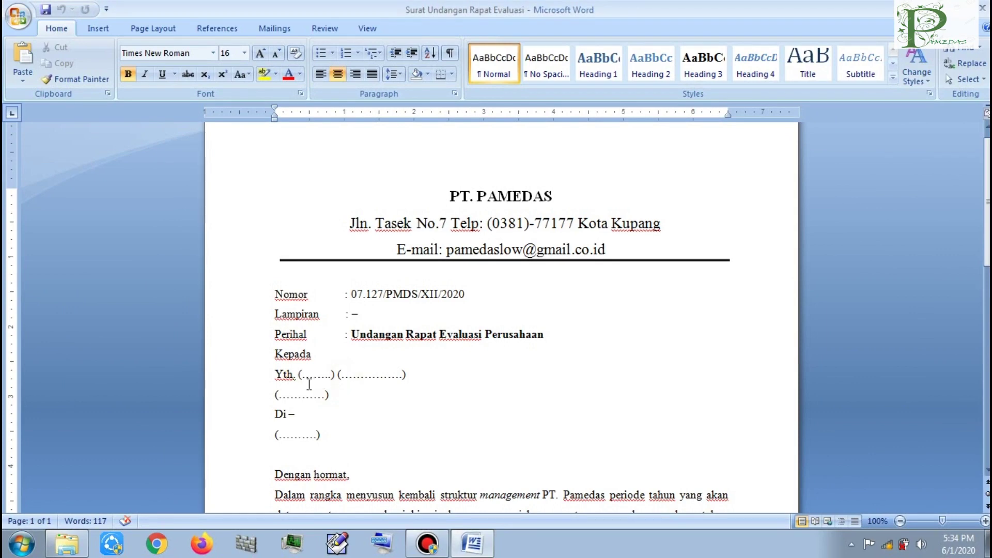
left_click(303, 373)
left_click(314, 401)
left_click(299, 375)
left_click_drag(318, 374, 330, 374)
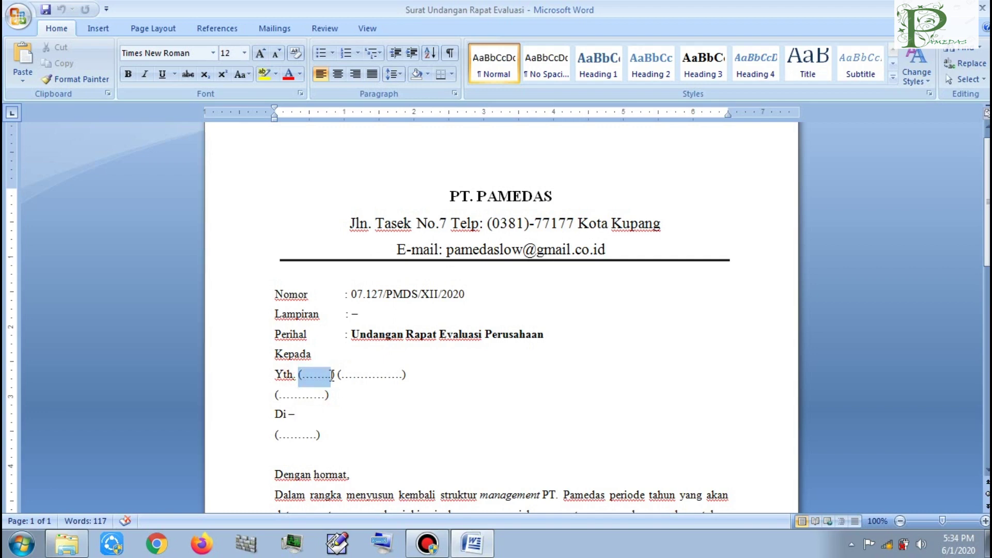
left_click_drag(336, 375, 336, 375)
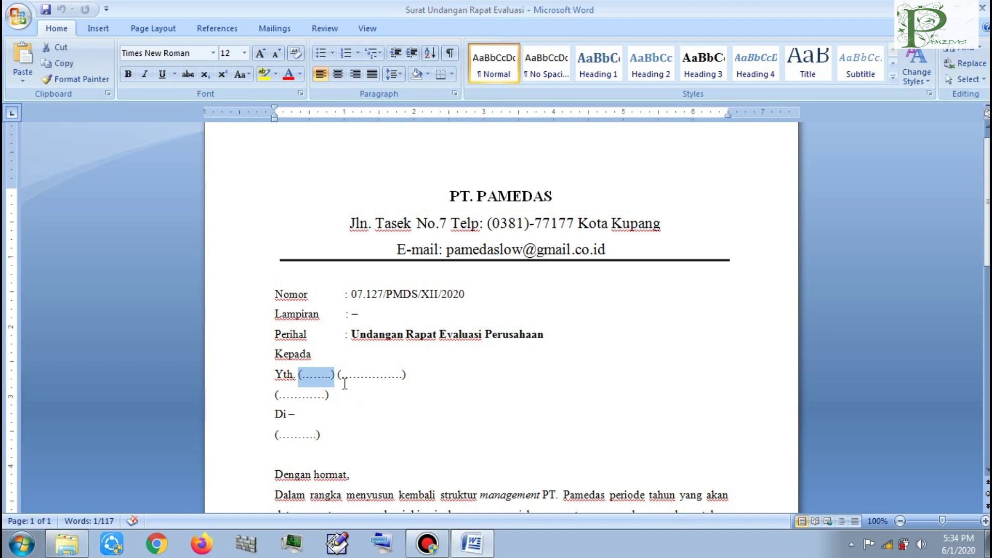
left_click(349, 381)
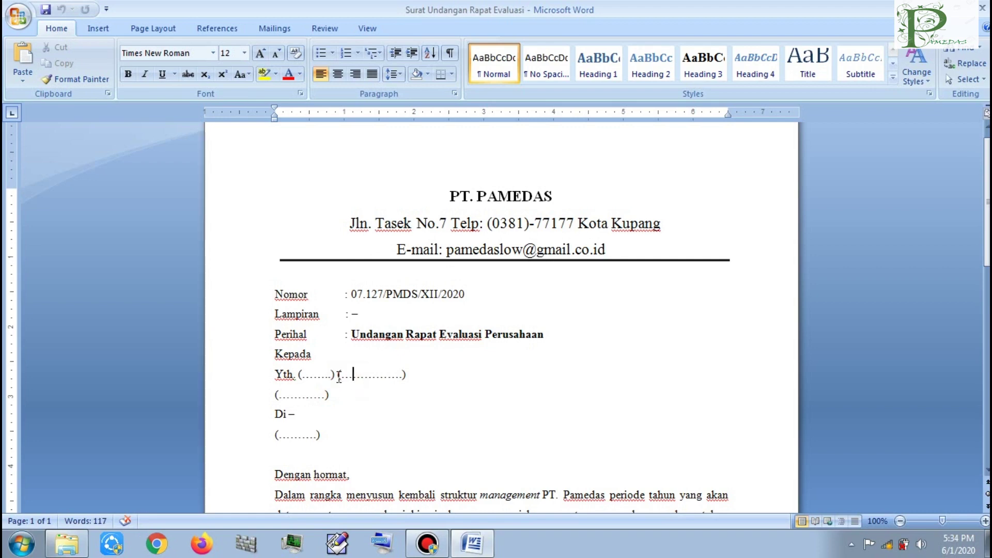
left_click_drag(339, 374, 405, 376)
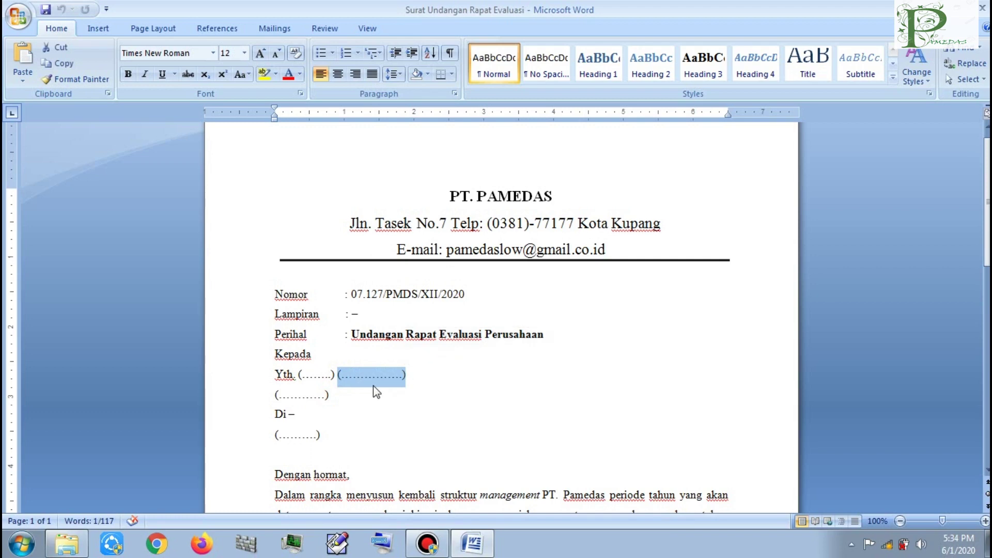
left_click(315, 398)
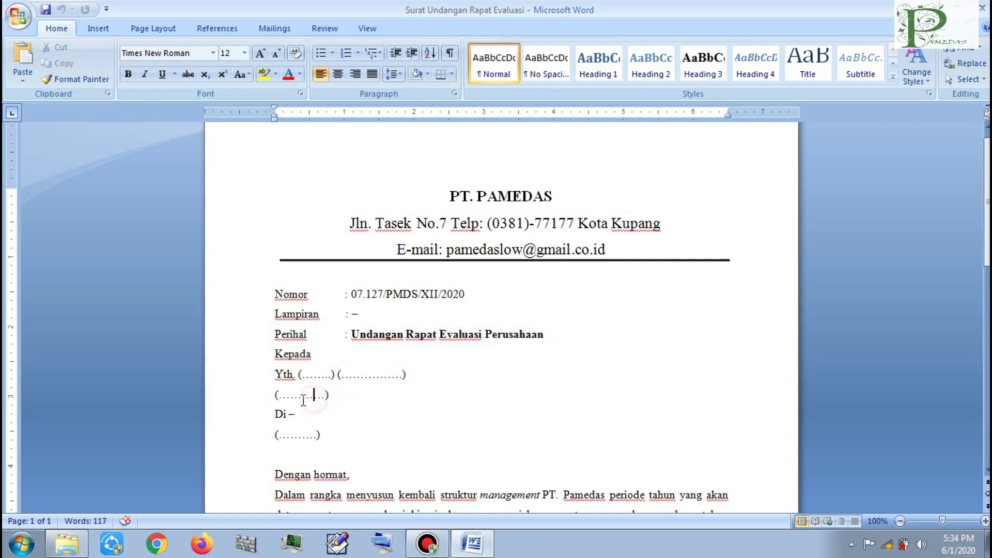
left_click_drag(278, 396, 323, 393)
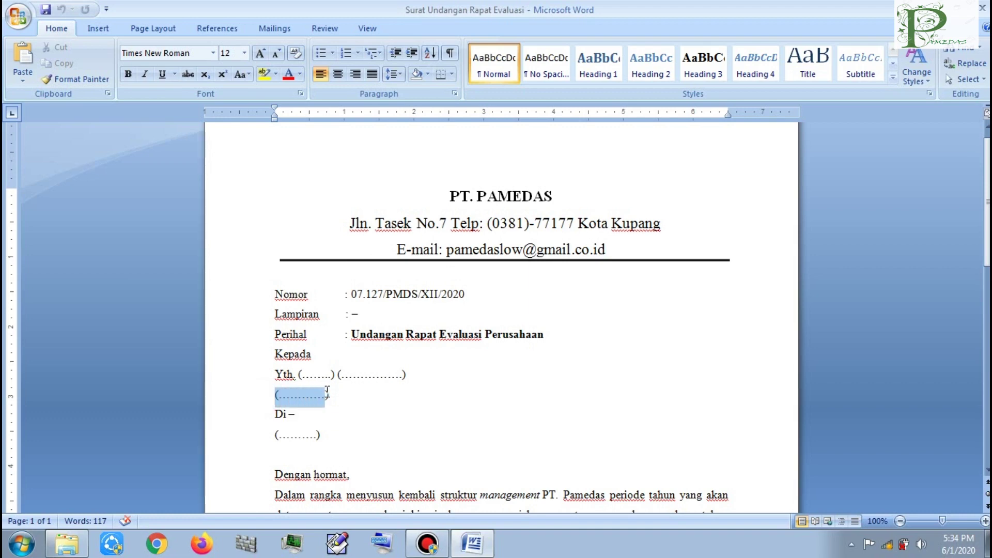
left_click_drag(328, 394, 330, 395)
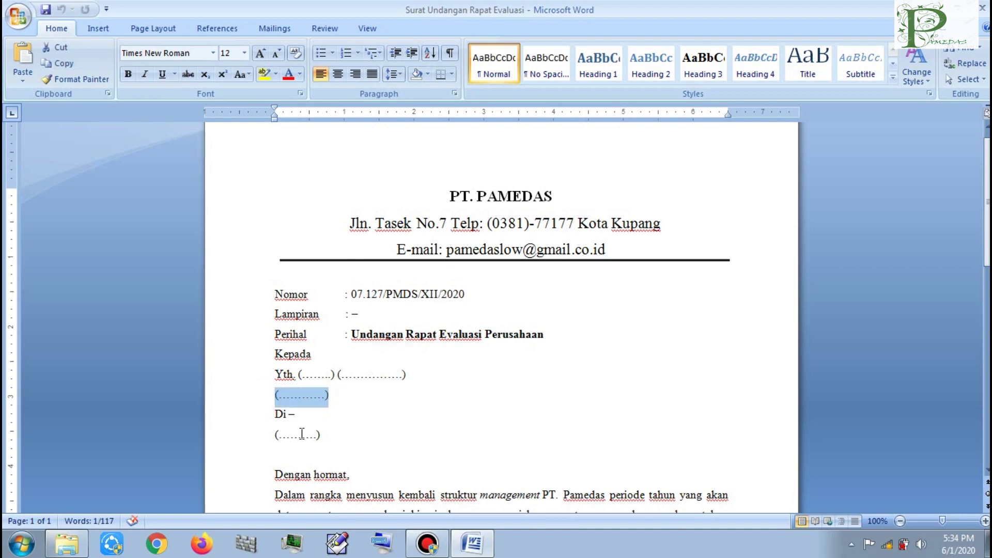
left_click(302, 433)
left_click_drag(277, 437, 323, 435)
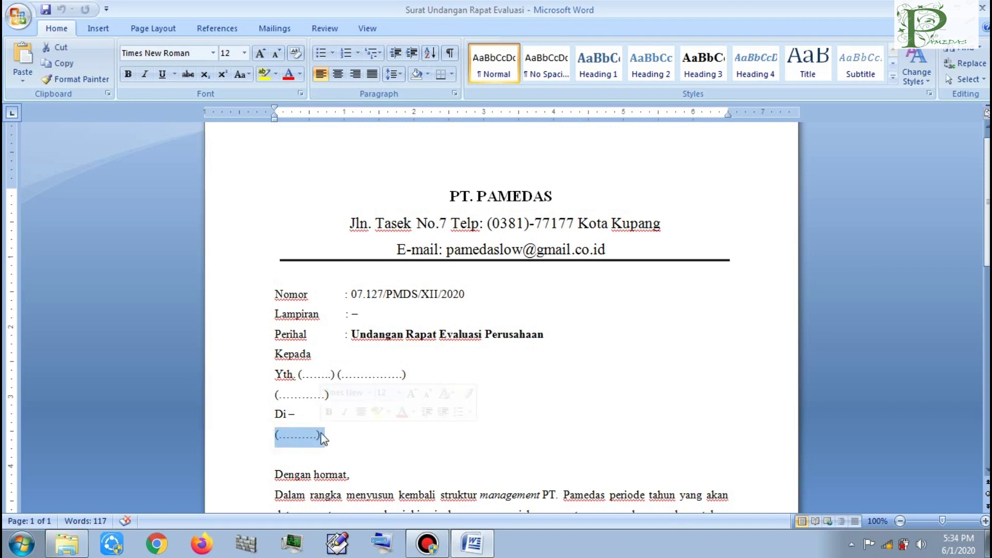
left_click(331, 441)
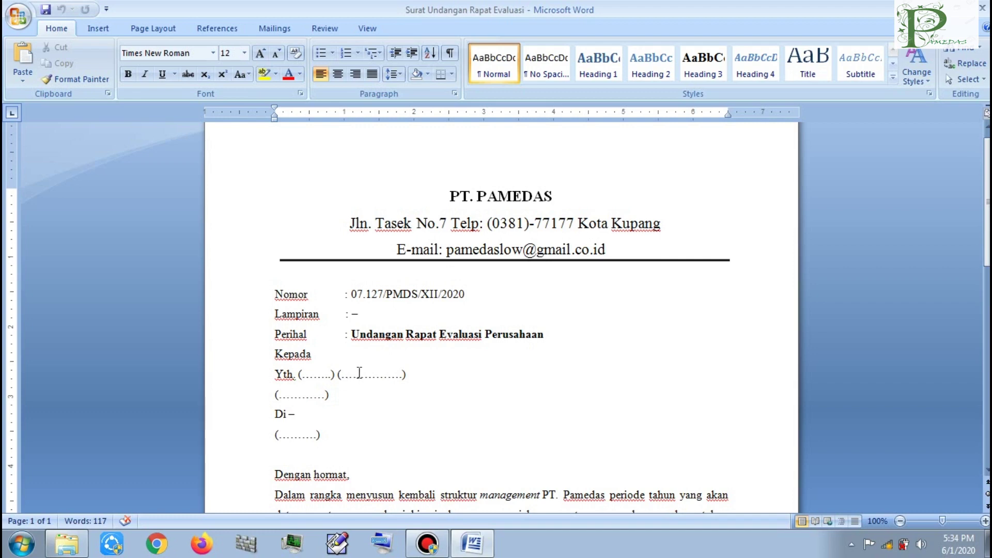
left_click(314, 374)
left_click(365, 374)
left_click(304, 393)
left_click(298, 440)
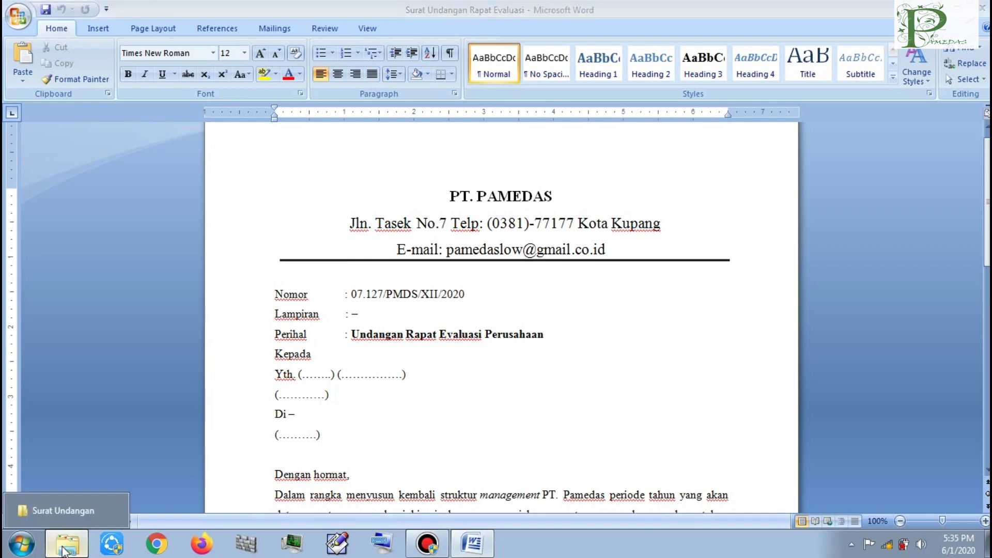
left_click(66, 544)
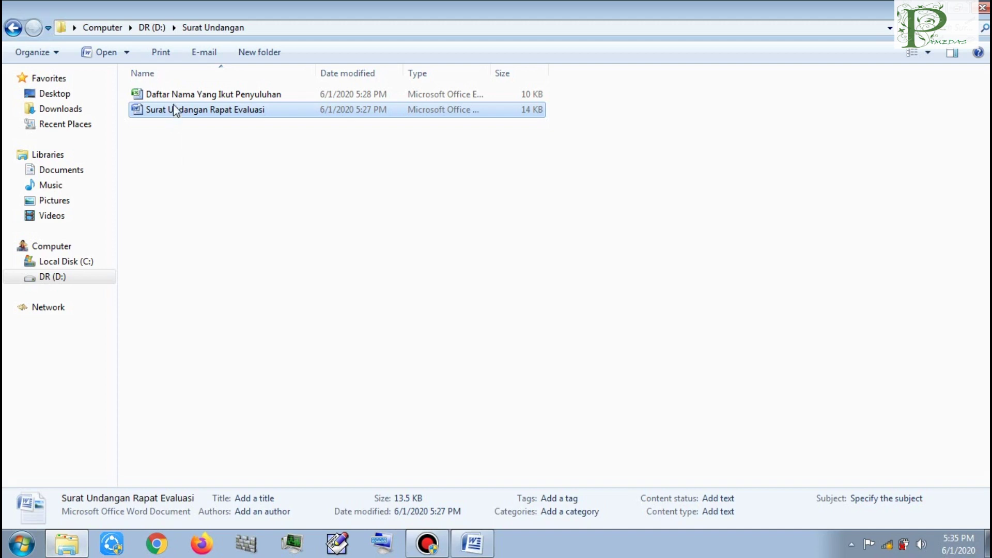
left_click(162, 96)
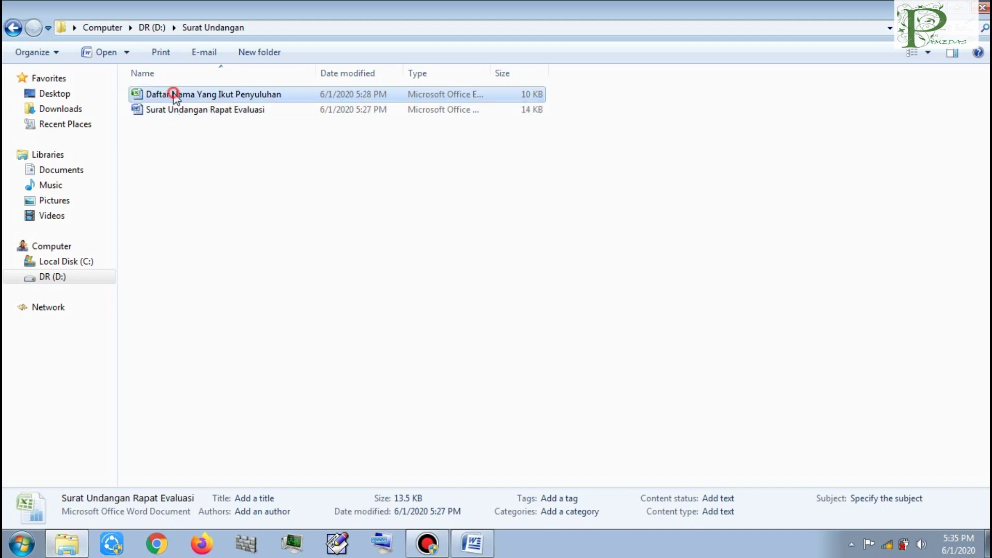
double_click(222, 95)
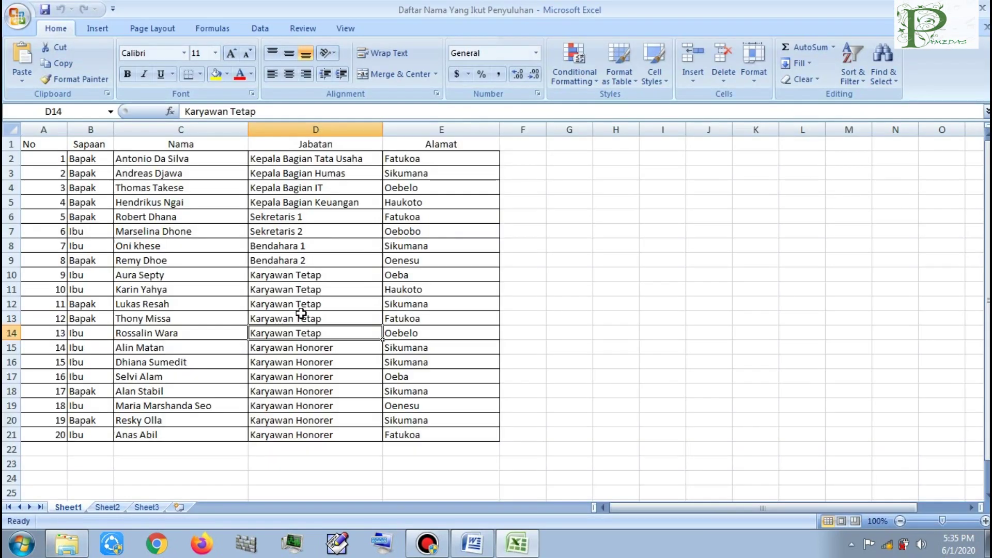
left_click(300, 313)
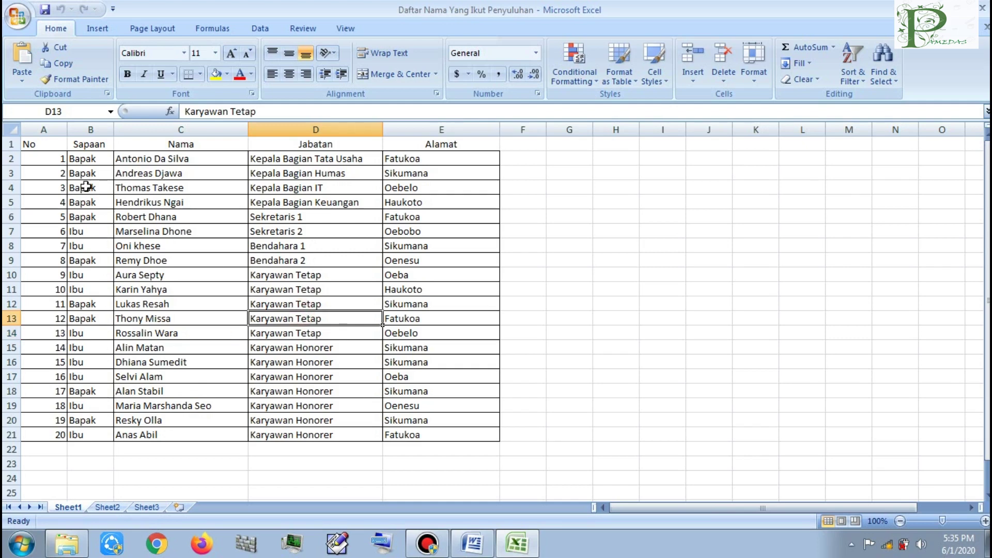
left_click(84, 143)
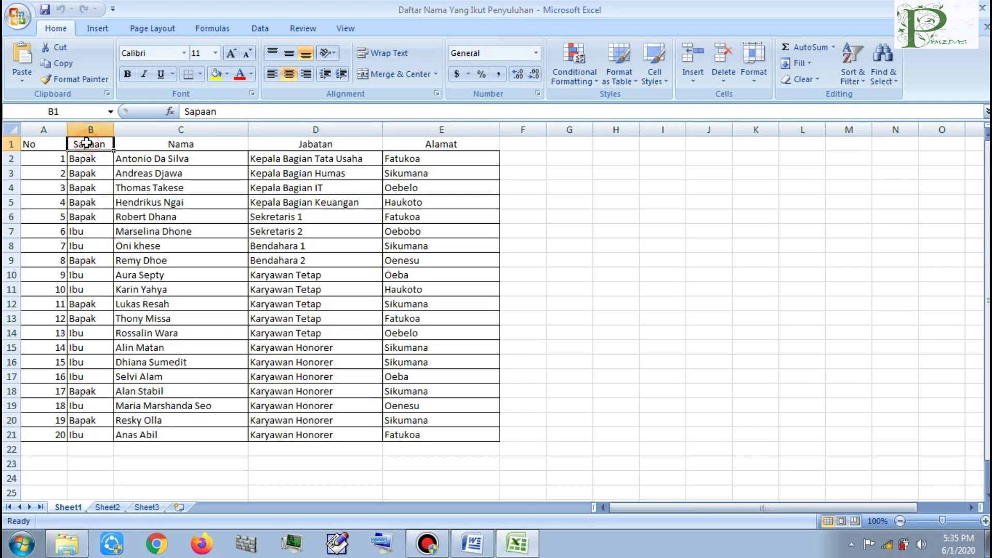
left_click(160, 146)
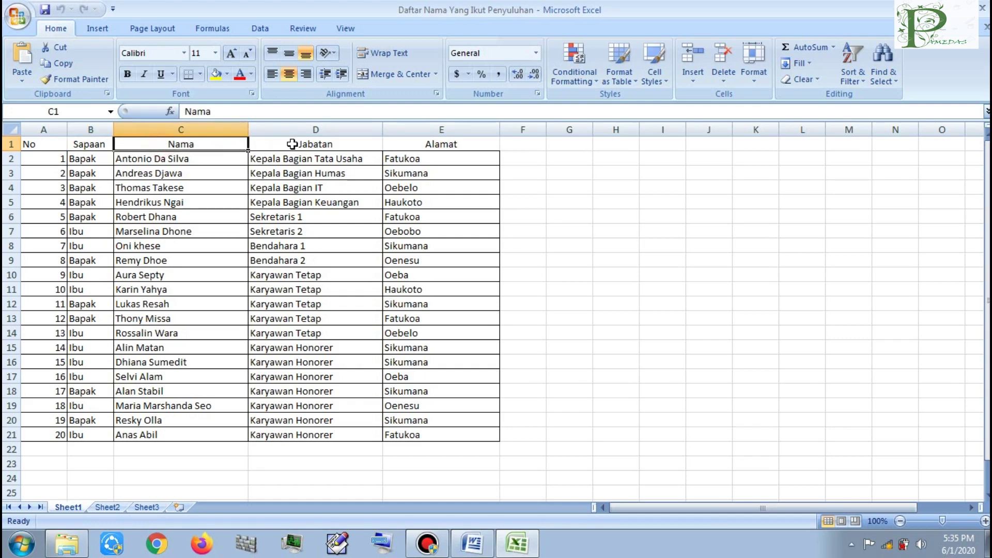
left_click(309, 144)
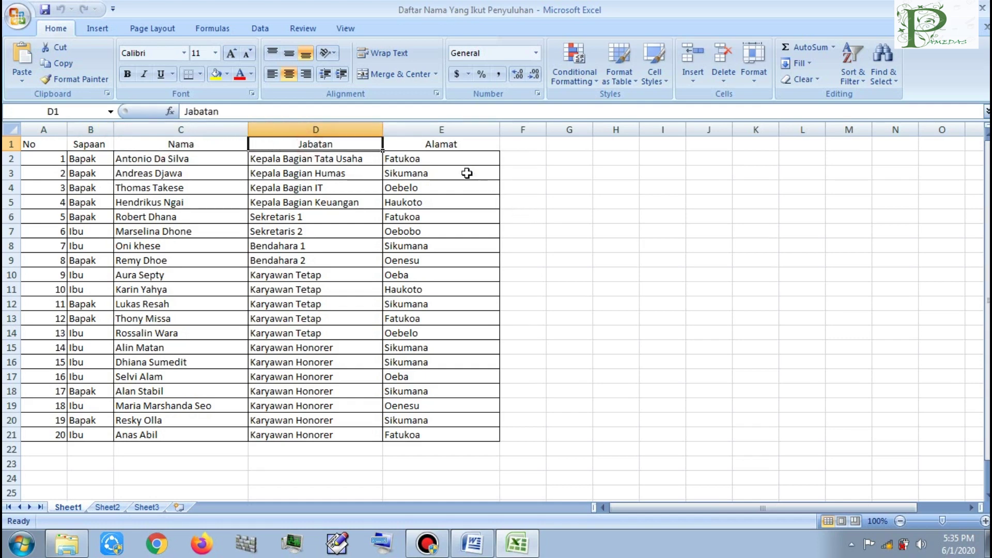
left_click(445, 147)
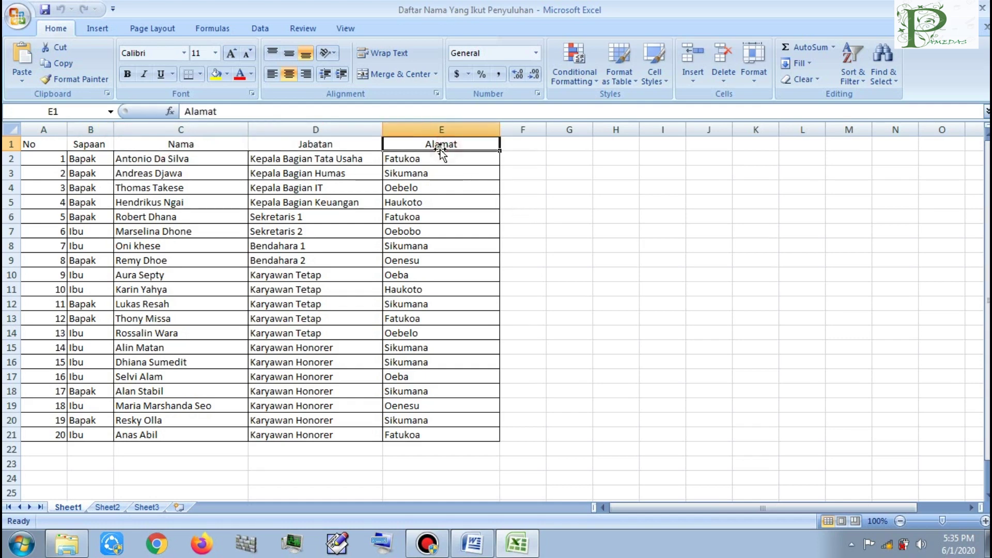
left_click(83, 165)
left_click(89, 146)
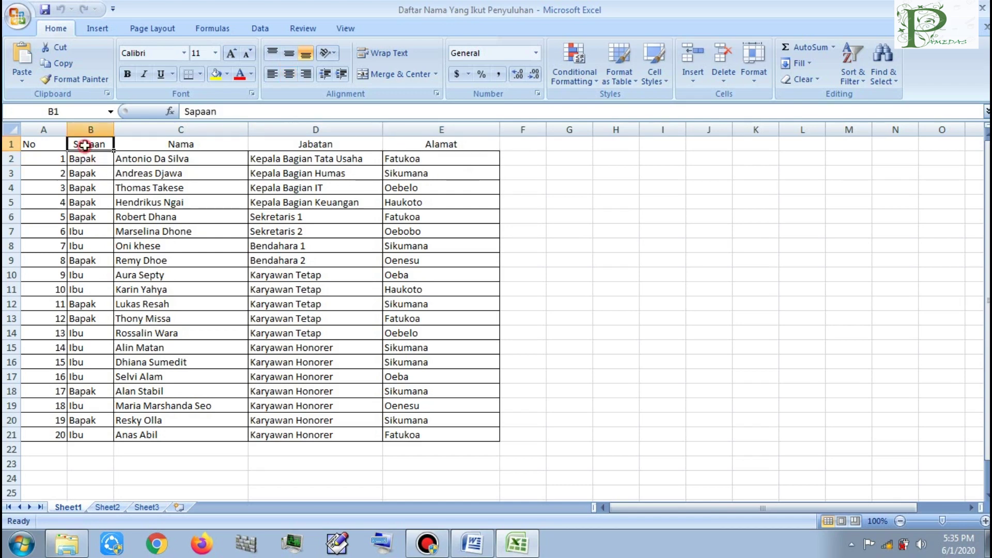
left_click(164, 148)
left_click(303, 145)
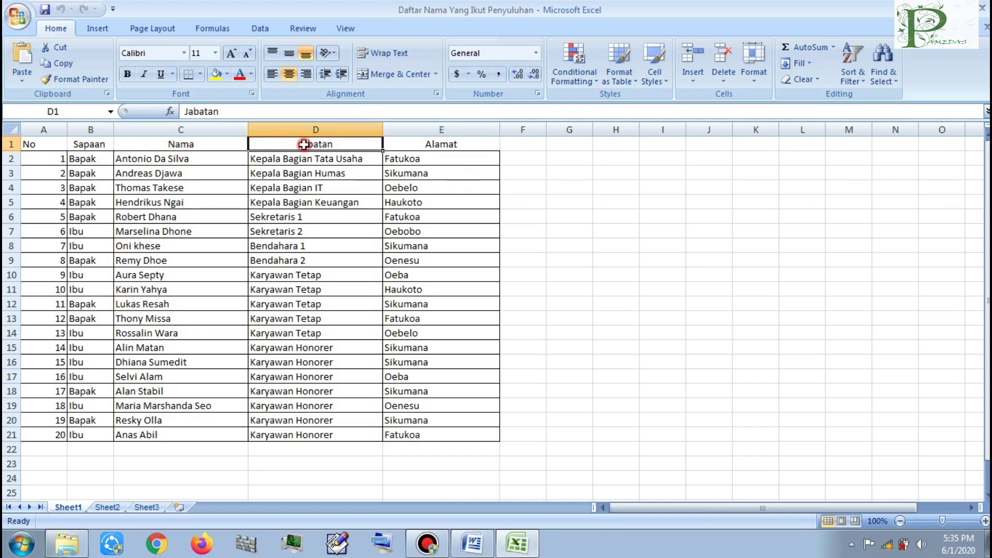
left_click(421, 149)
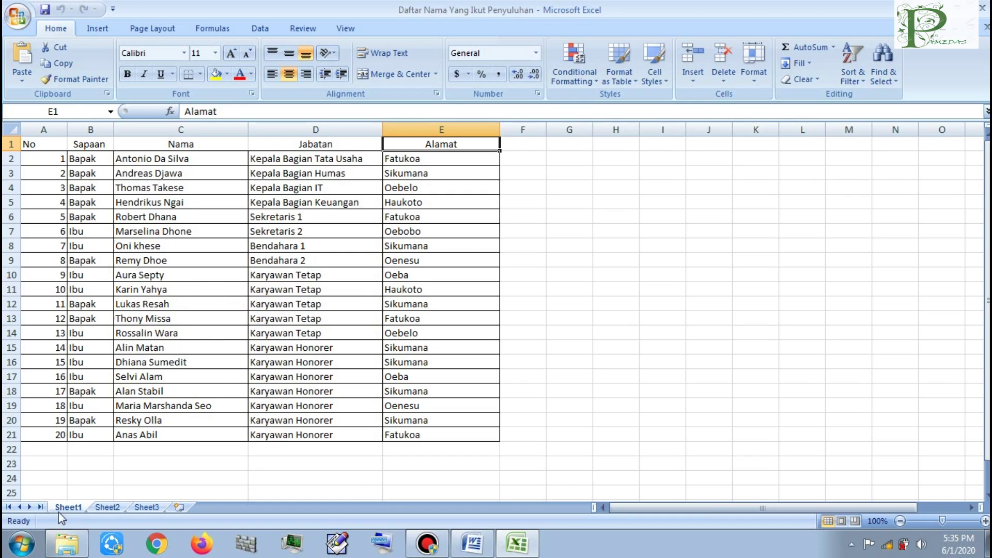
left_click(107, 507)
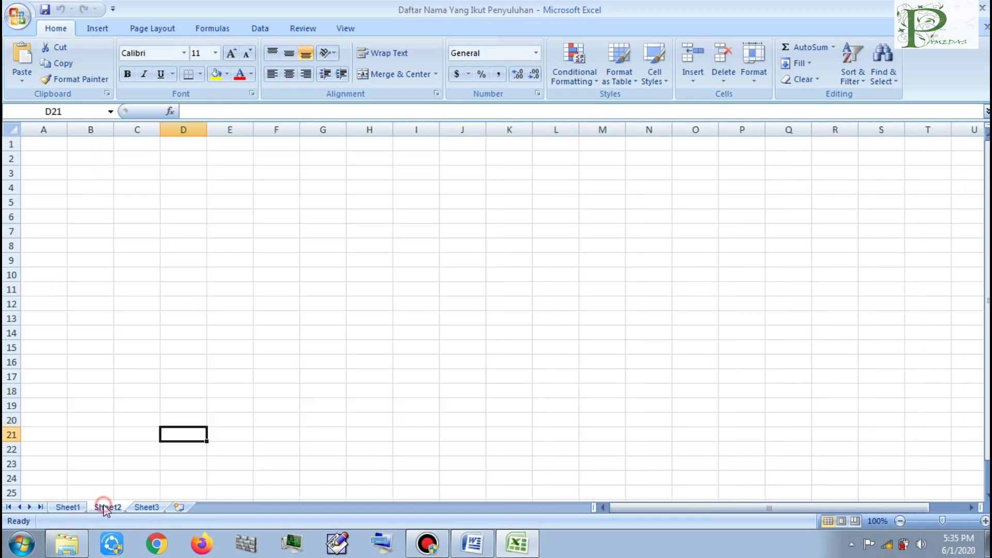
left_click(146, 508)
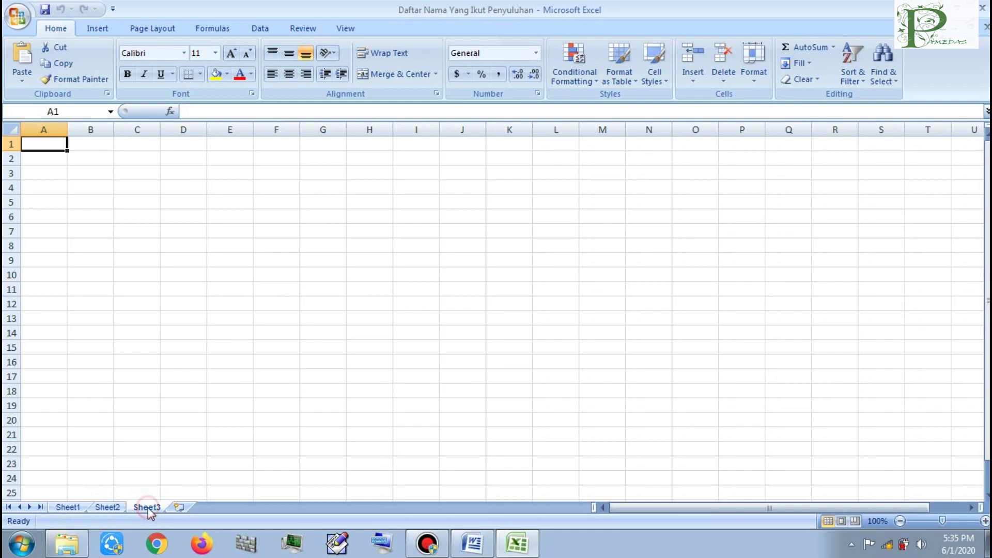
left_click(75, 509)
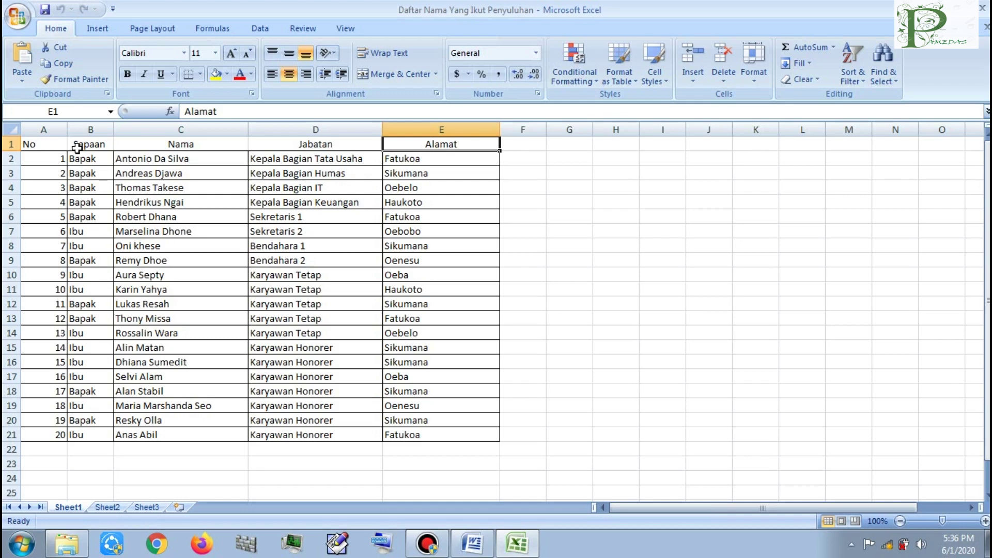
left_click(79, 147)
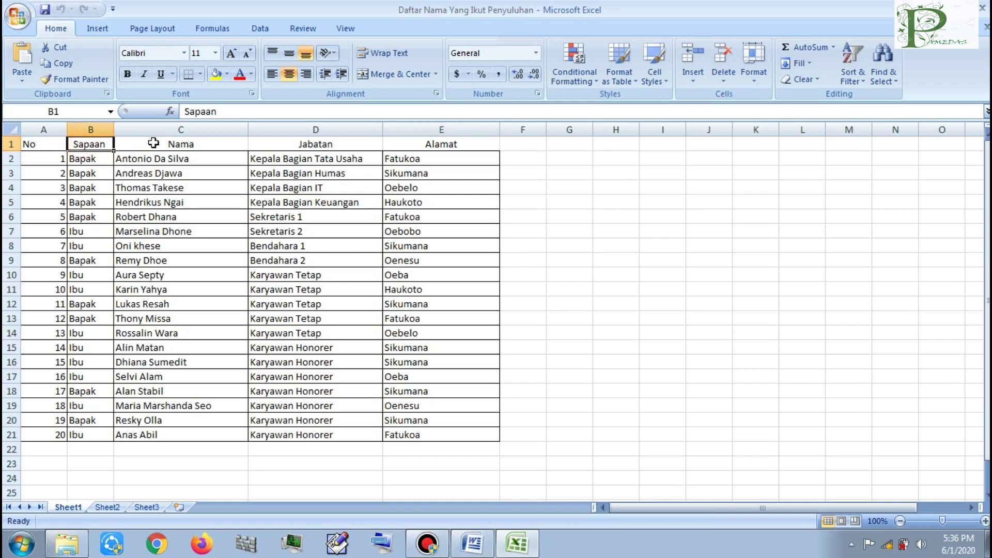
left_click(172, 149)
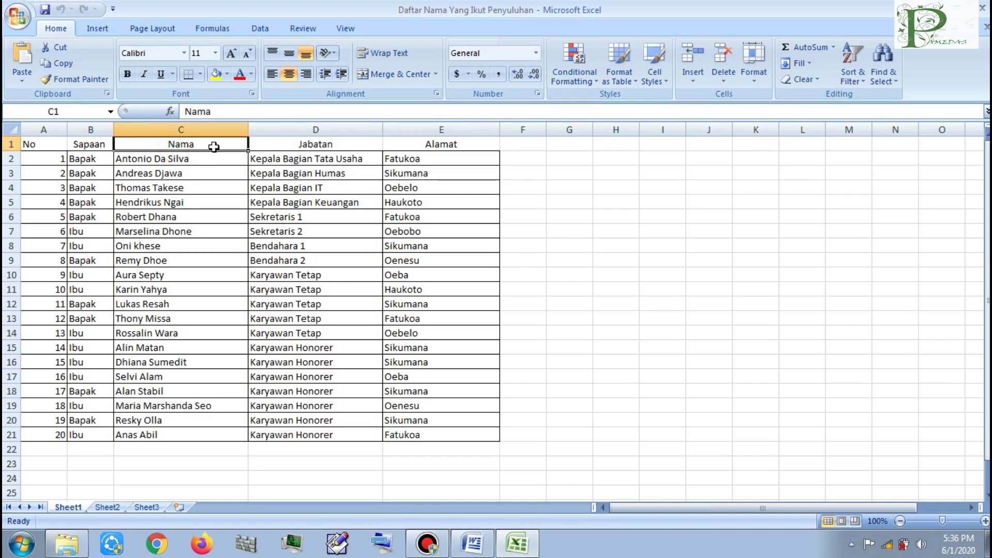
left_click(302, 146)
left_click(466, 144)
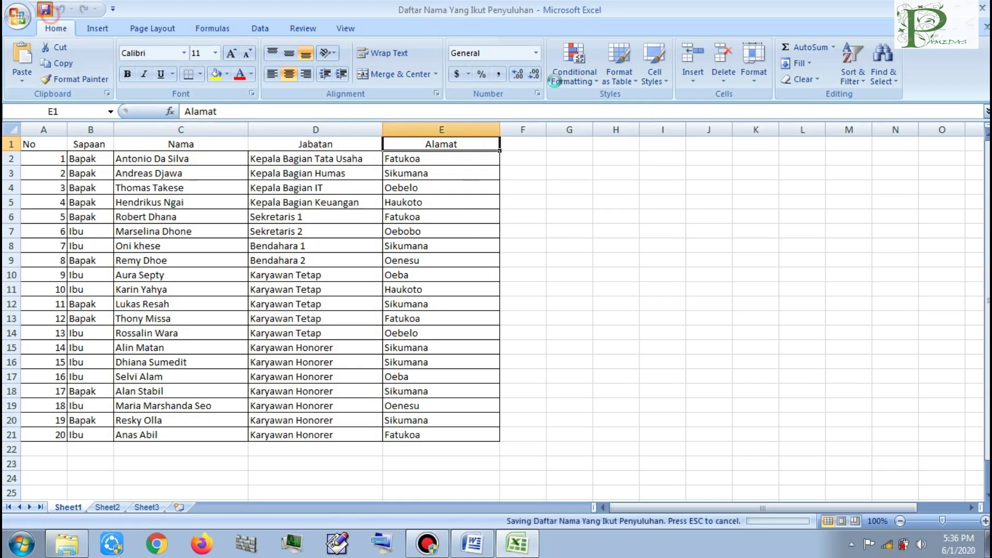
left_click(983, 9)
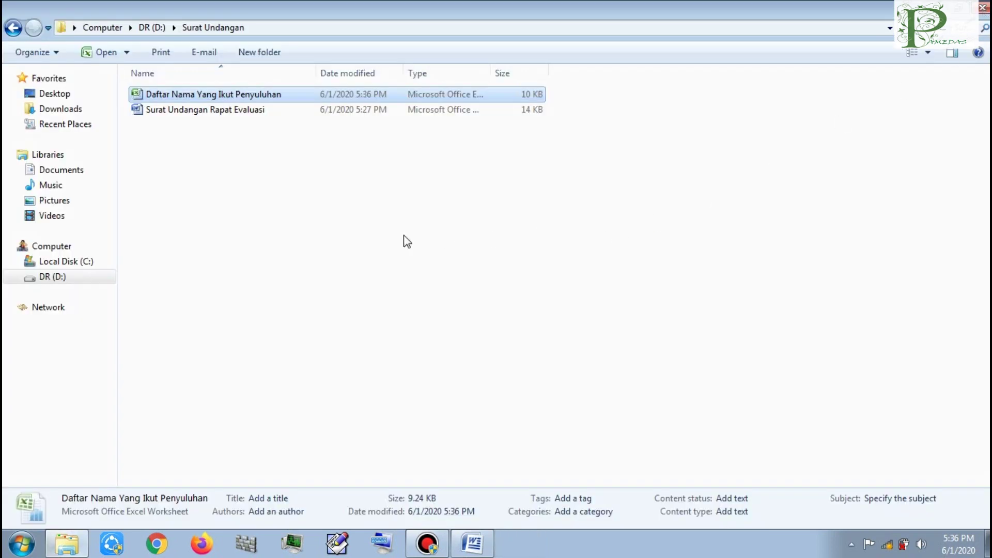
Step: Bring the invitation letter back to the front in Word and show the Mailings tab
left_click(472, 542)
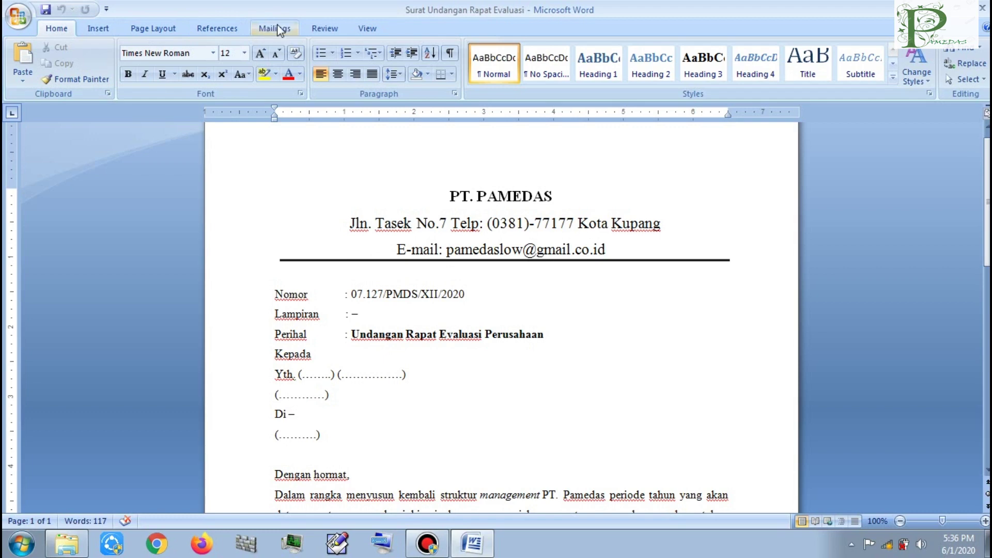
left_click(279, 30)
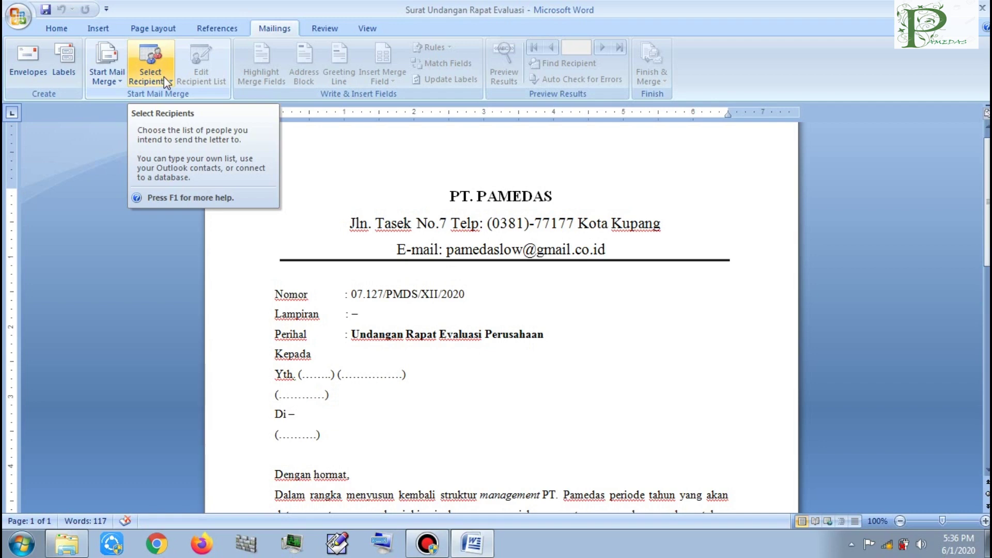
left_click(163, 77)
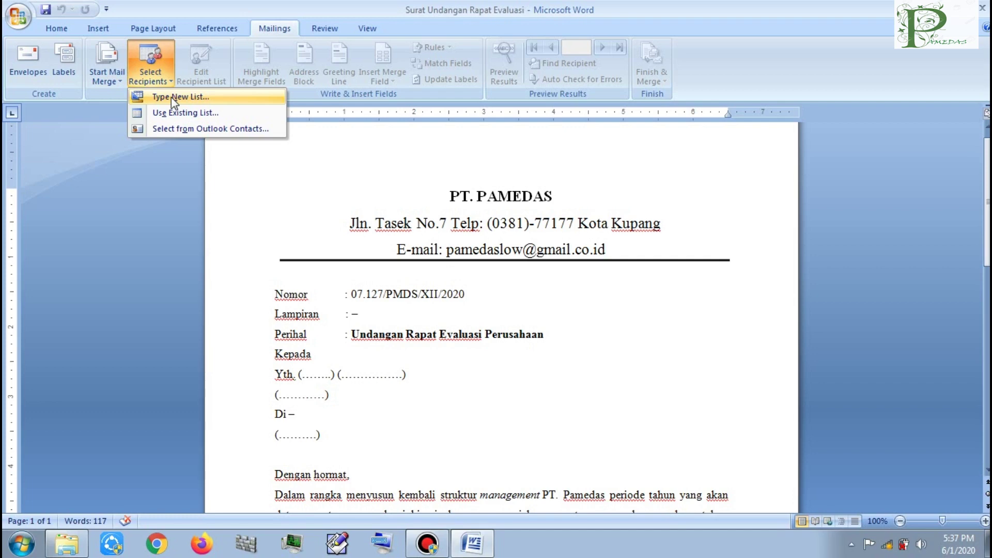
left_click(172, 97)
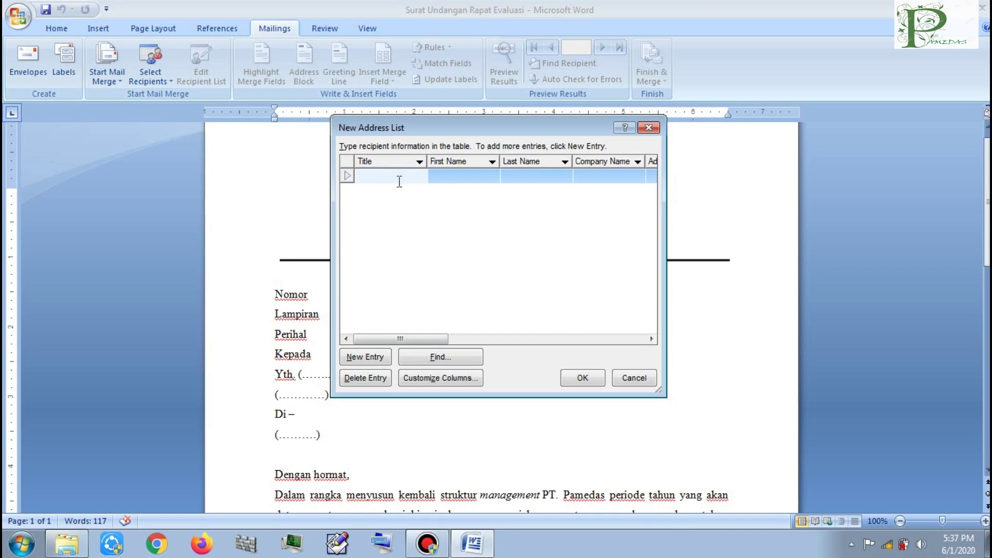
left_click(634, 380)
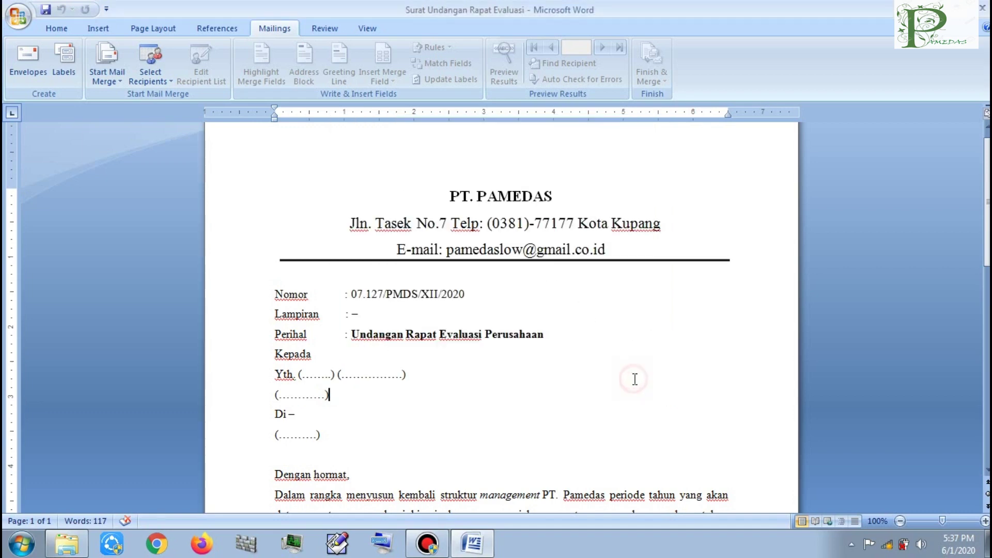
left_click(138, 79)
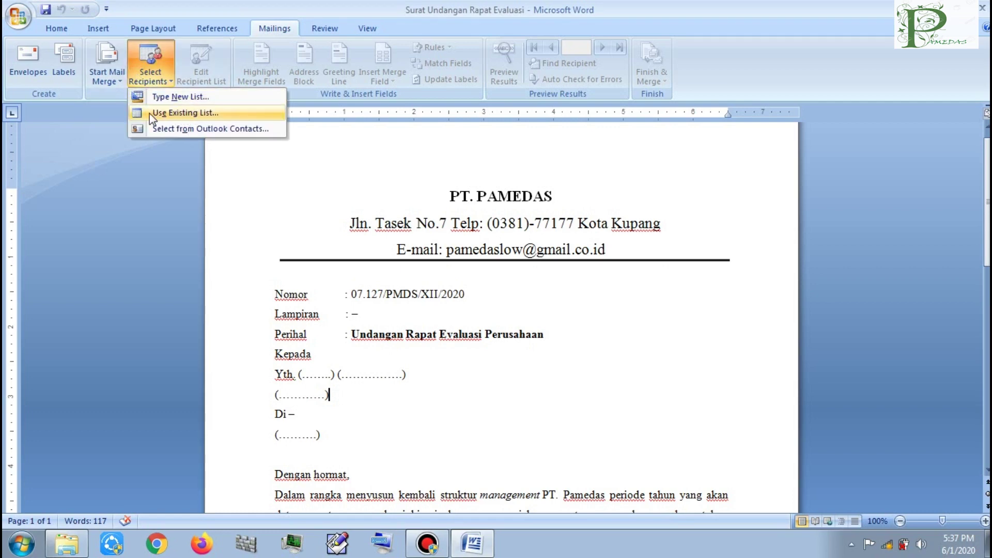
Step: Use the existing list 'Daftar Nama Yang Ikut Penyuluhan' from D:\Surat Undangan as the recipient source
left_click(196, 114)
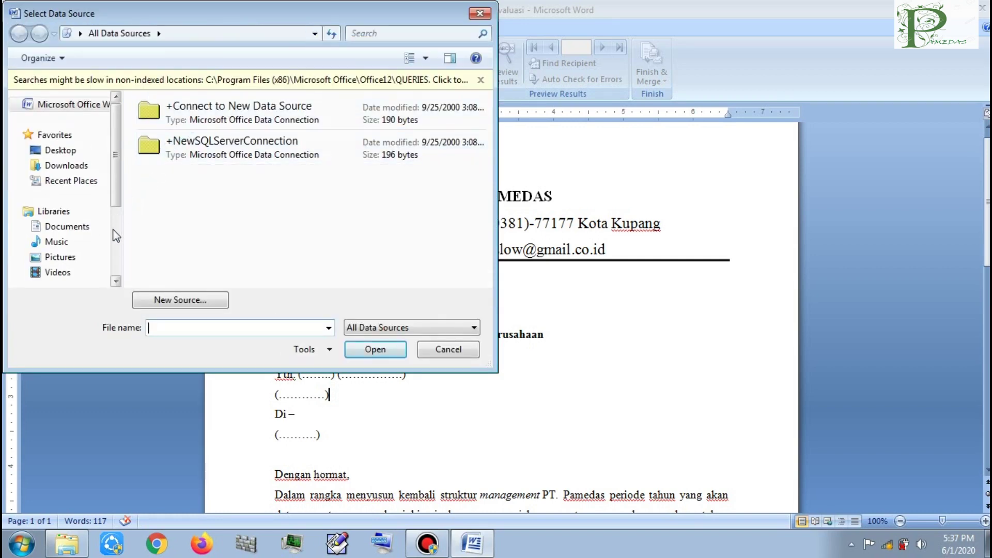
left_click(116, 228)
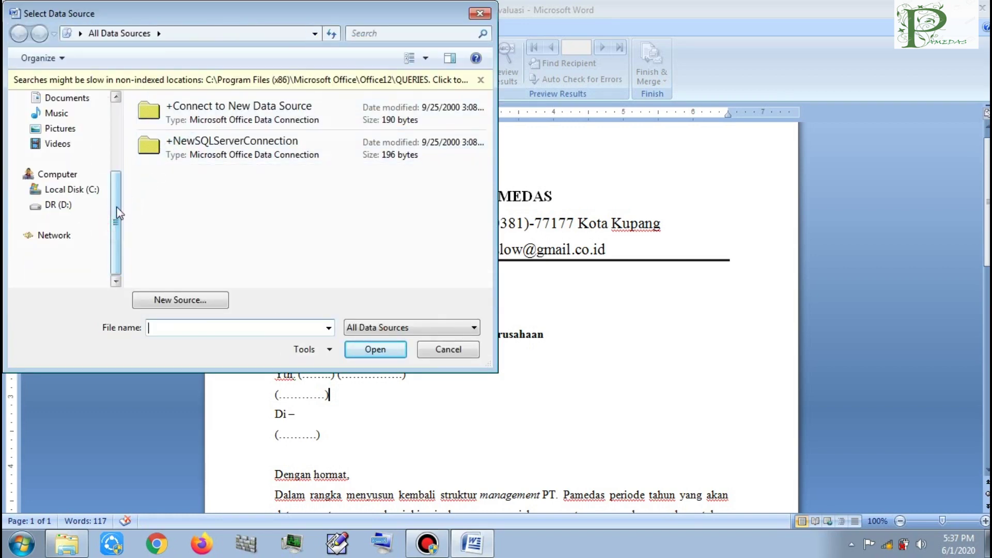
left_click(69, 206)
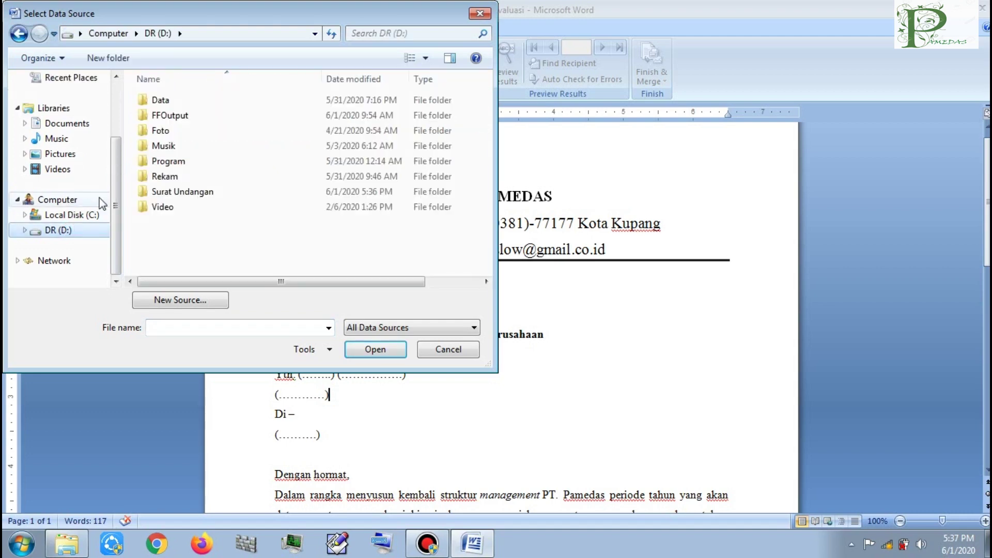
left_click(171, 191)
left_click(228, 192)
left_click(175, 102)
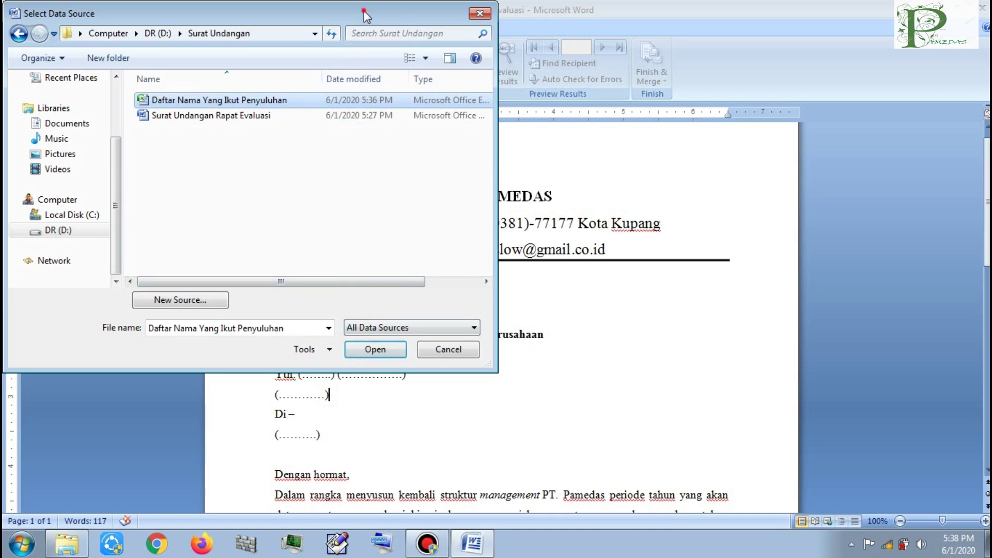
left_click_drag(362, 13, 555, 89)
left_click_drag(609, 132, 606, 144)
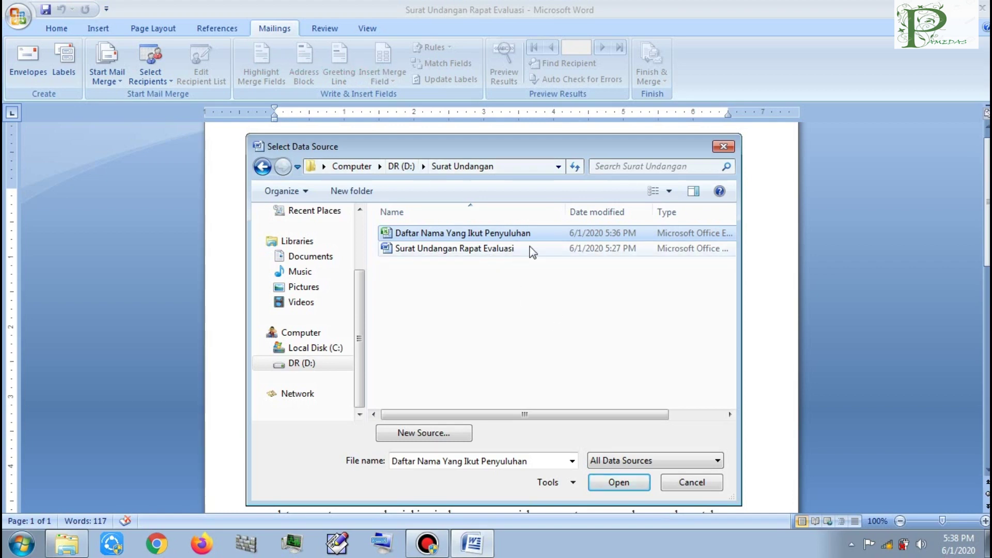
left_click(618, 482)
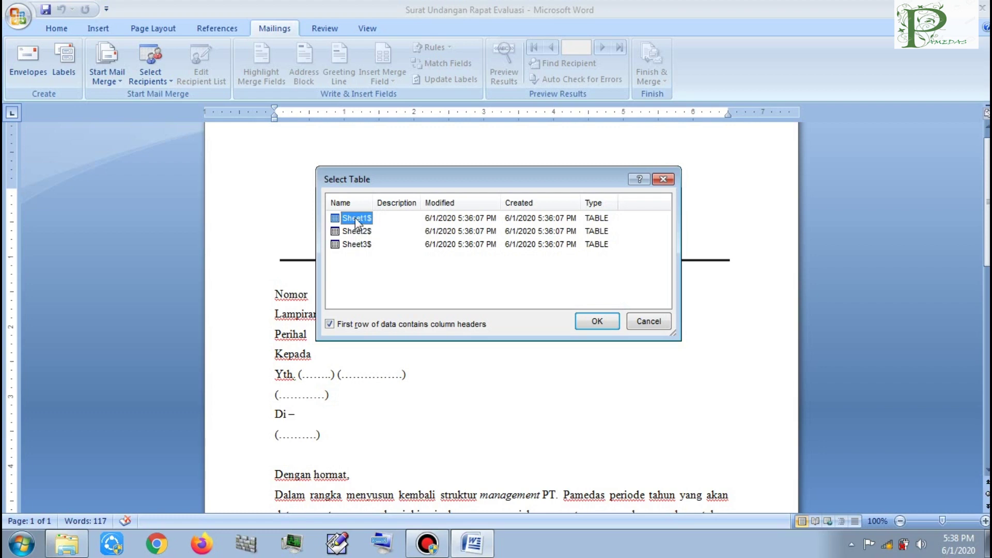
Step: Choose Sheet1$ with first-row column headers as the recipient table, then click after the placeholder line
left_click(357, 232)
left_click(359, 245)
left_click(361, 219)
left_click(595, 322)
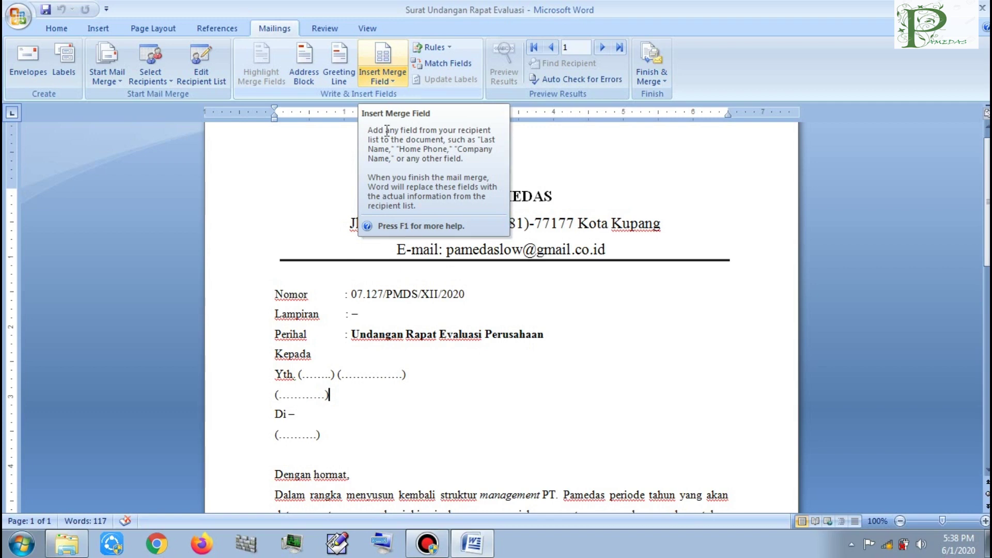
left_click(382, 393)
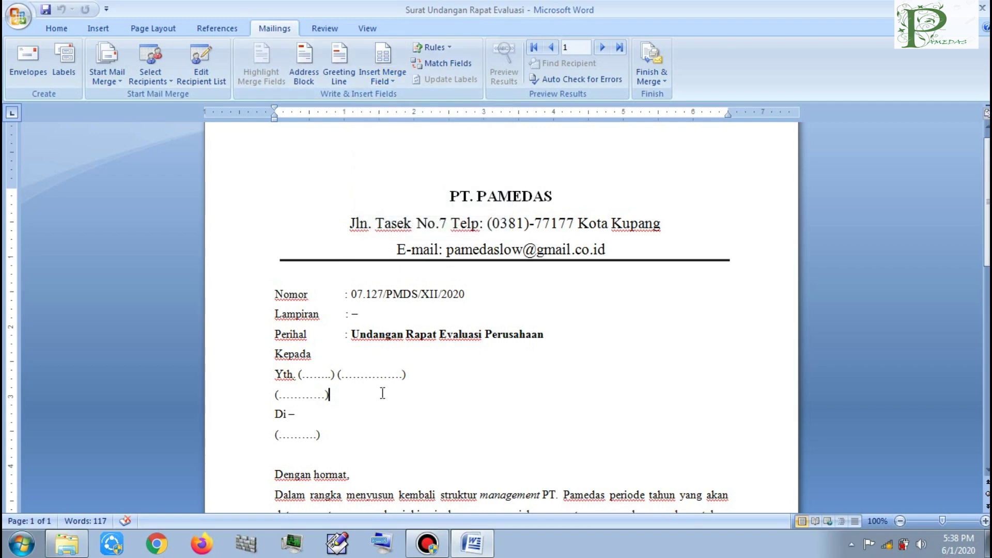
left_click(354, 390)
key("ctrl+End")
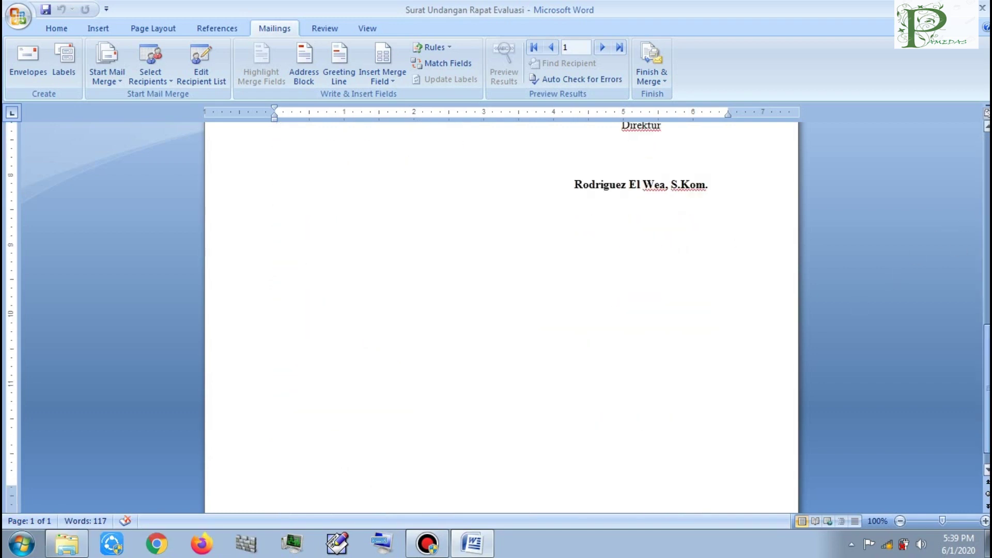
key("ctrl+Home")
scroll(43, 467, "down", 15)
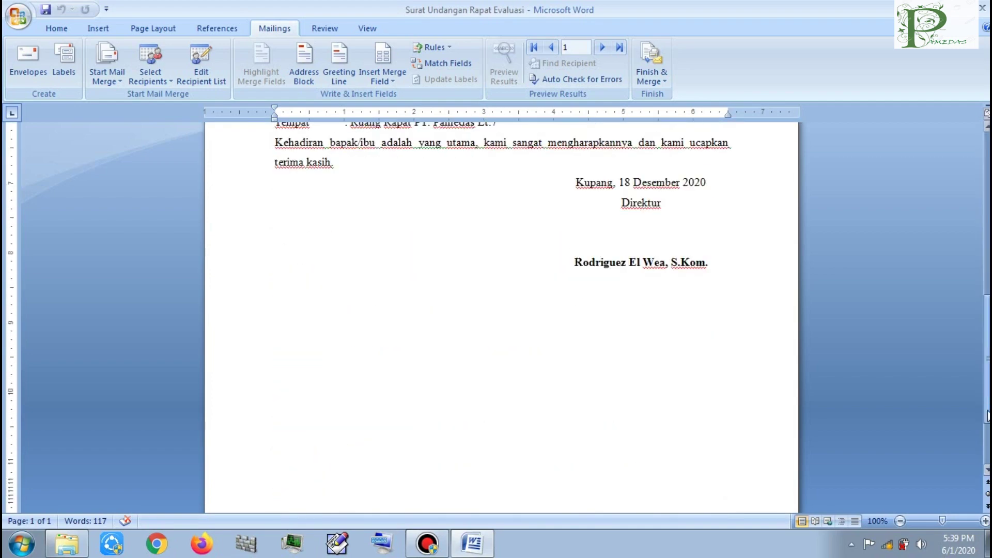
scroll(42, 467, "down", 3)
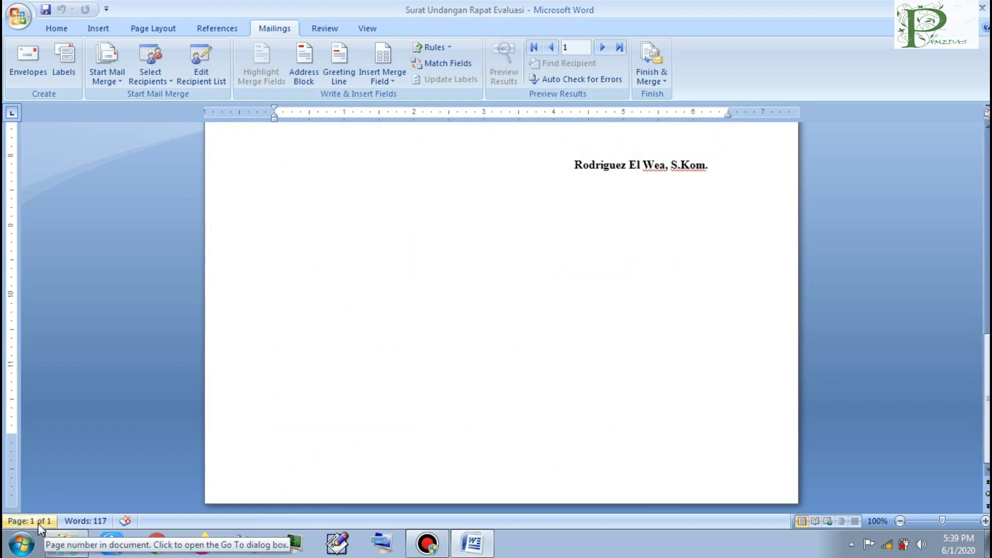
scroll(618, 338, "up", 3)
scroll(618, 339, "up", 8)
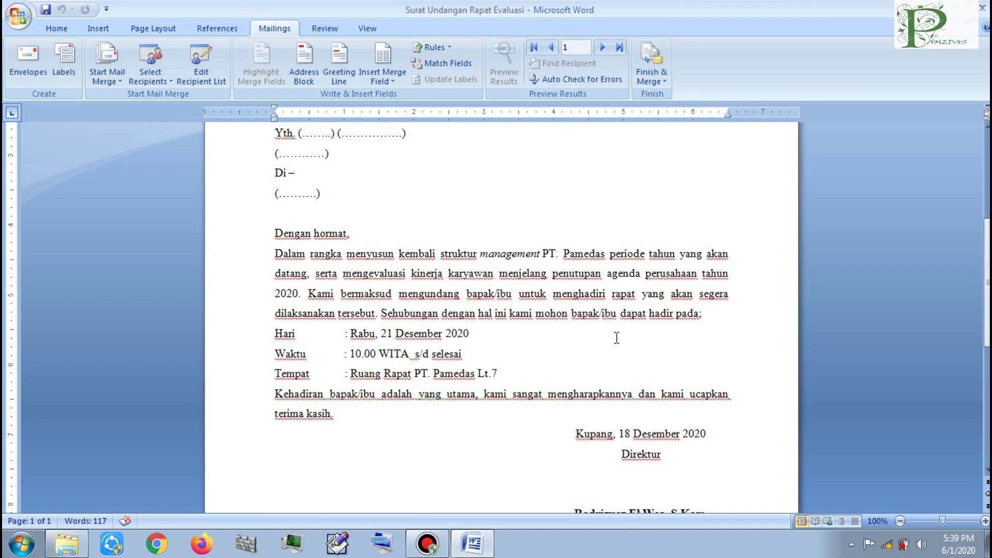
scroll(617, 338, "up", 7)
scroll(617, 338, "up", 2)
left_click(390, 374)
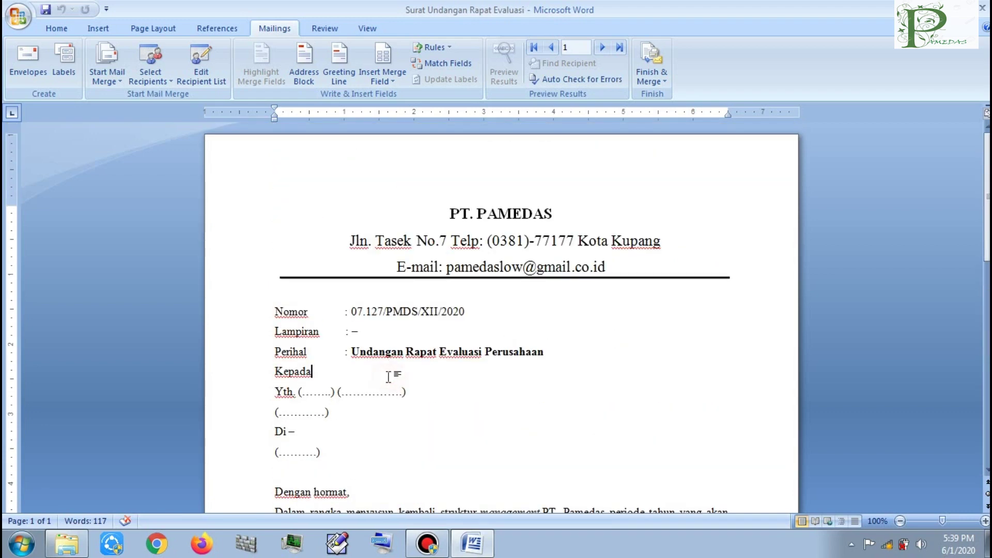
scroll(385, 376, "down", 1)
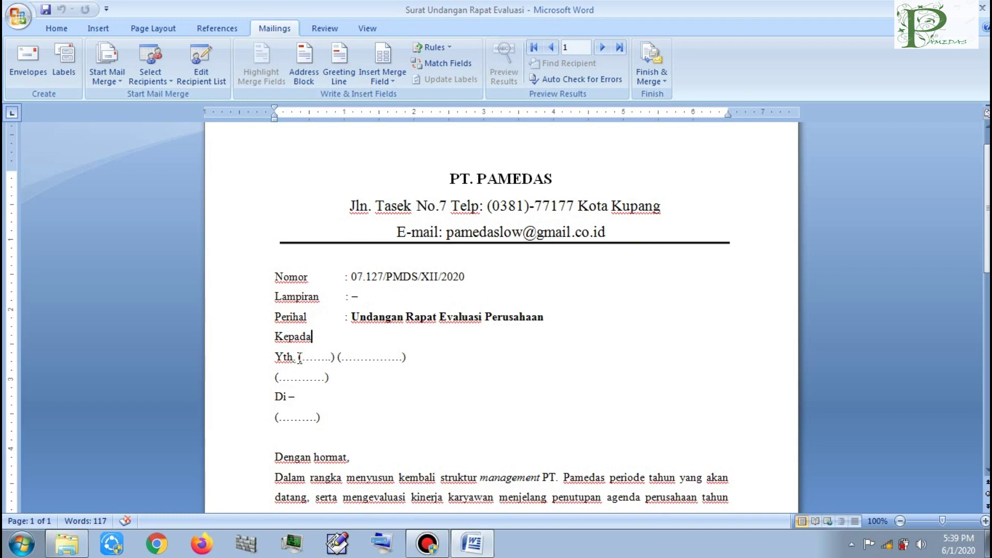
left_click_drag(299, 357, 329, 357)
left_click(391, 85)
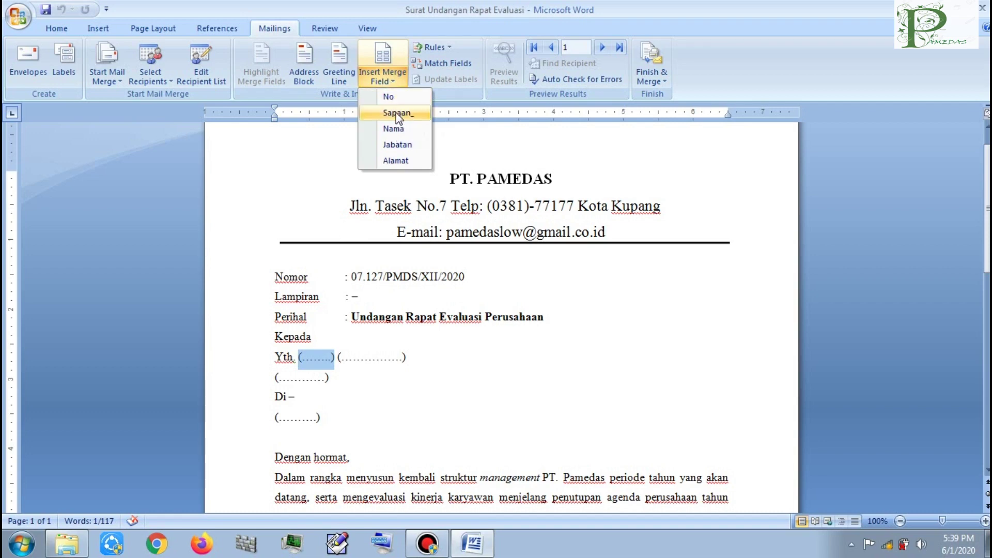
Step: Replace the two dotted placeholders after 'Yth.' with the «Sapaan_» and «Nama» merge fields
left_click(398, 115)
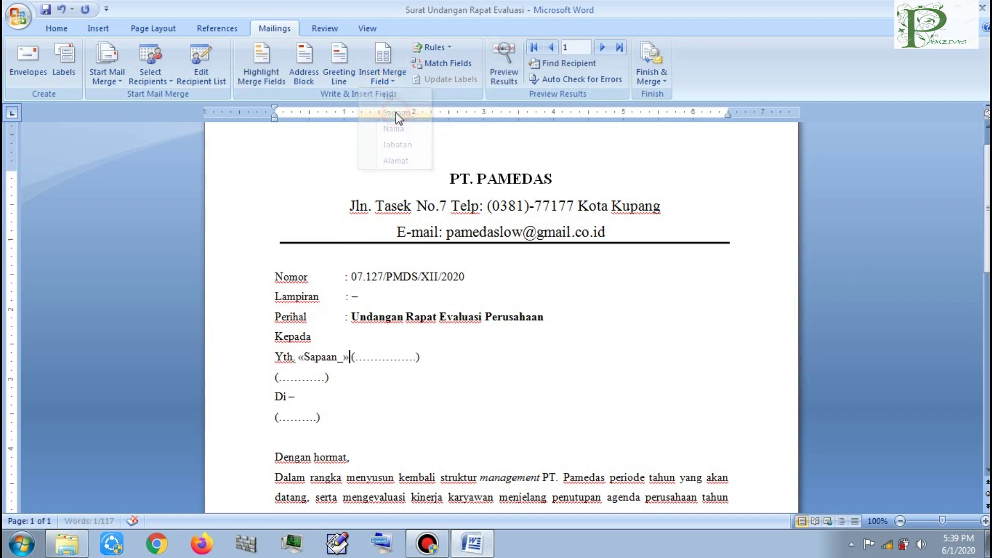
left_click(316, 355)
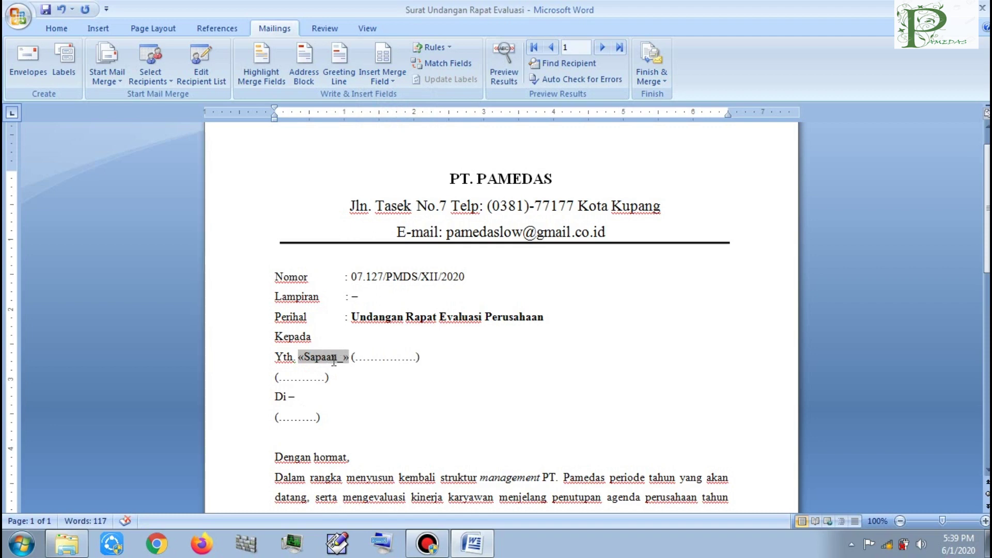
left_click(377, 358)
left_click_drag(353, 356, 414, 356)
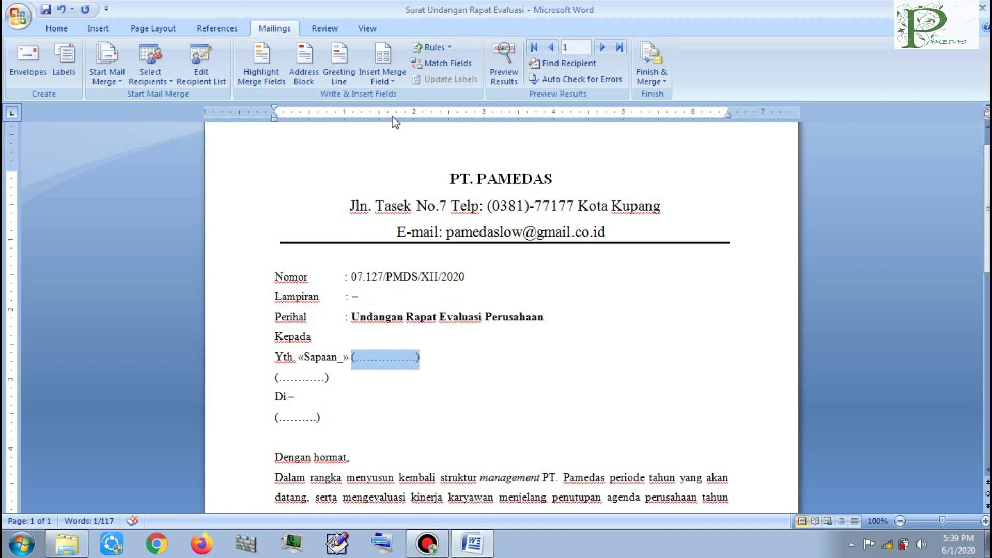
left_click(393, 82)
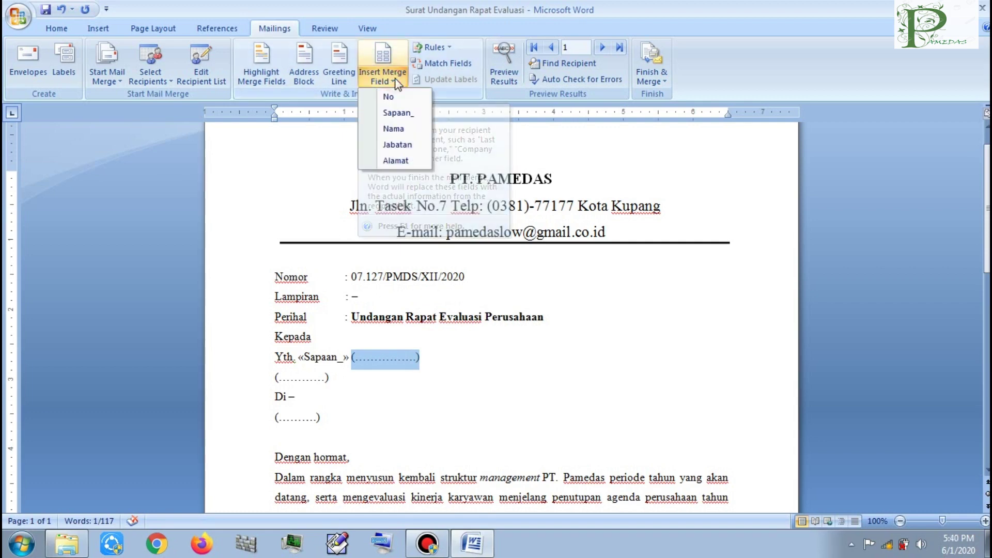
left_click(405, 127)
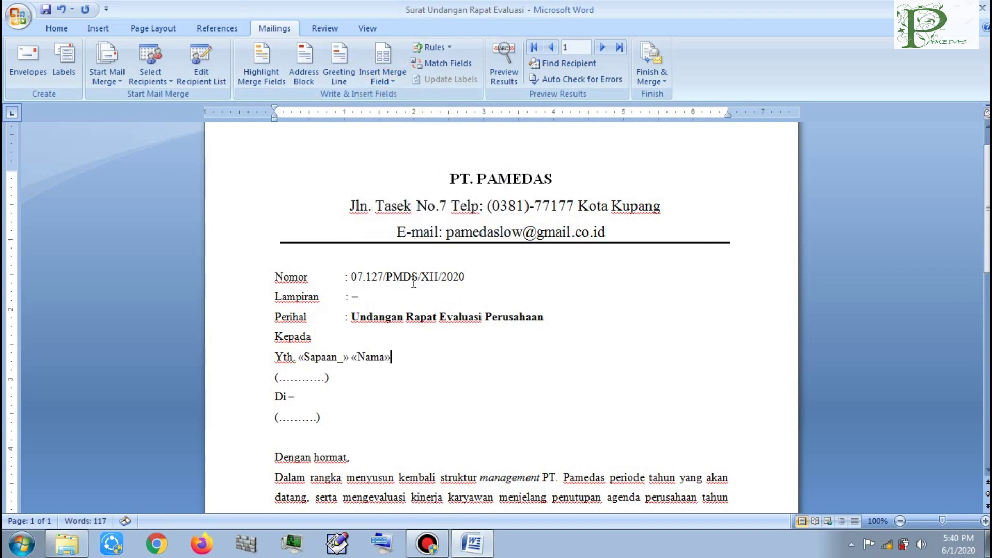
left_click(370, 358)
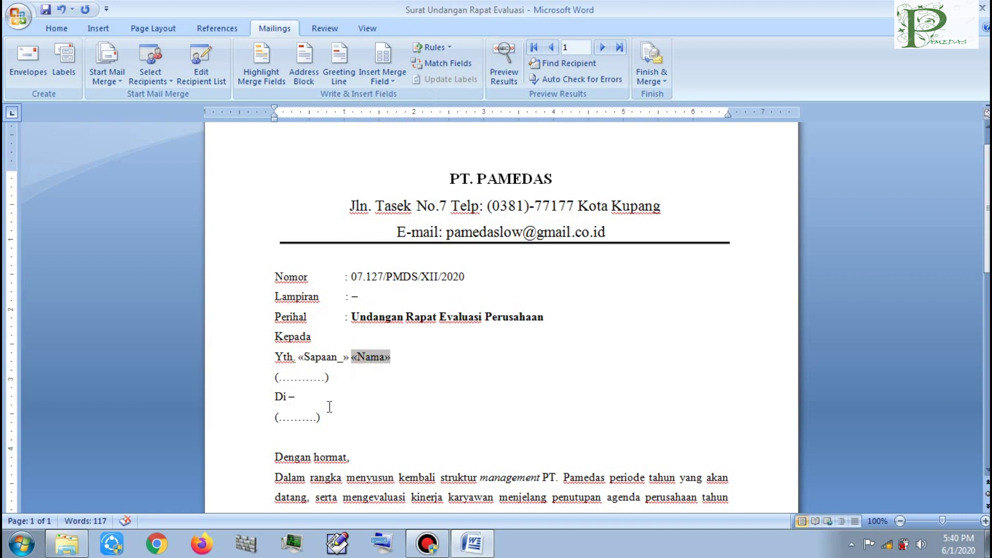
Step: Insert «Jabatan» on the line below the name and «Alamat» after 'Di –'
left_click(346, 380)
left_click_drag(274, 379, 330, 380)
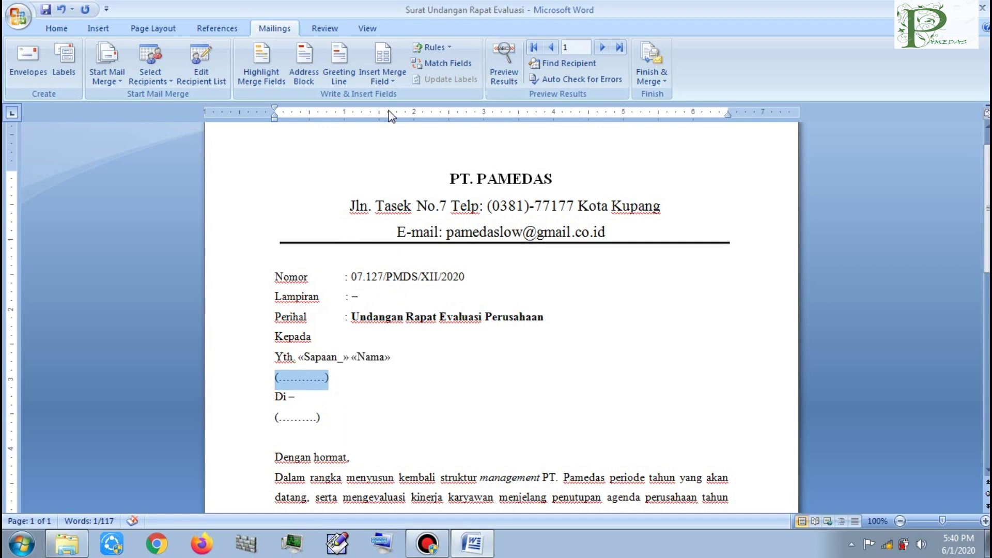
left_click(388, 84)
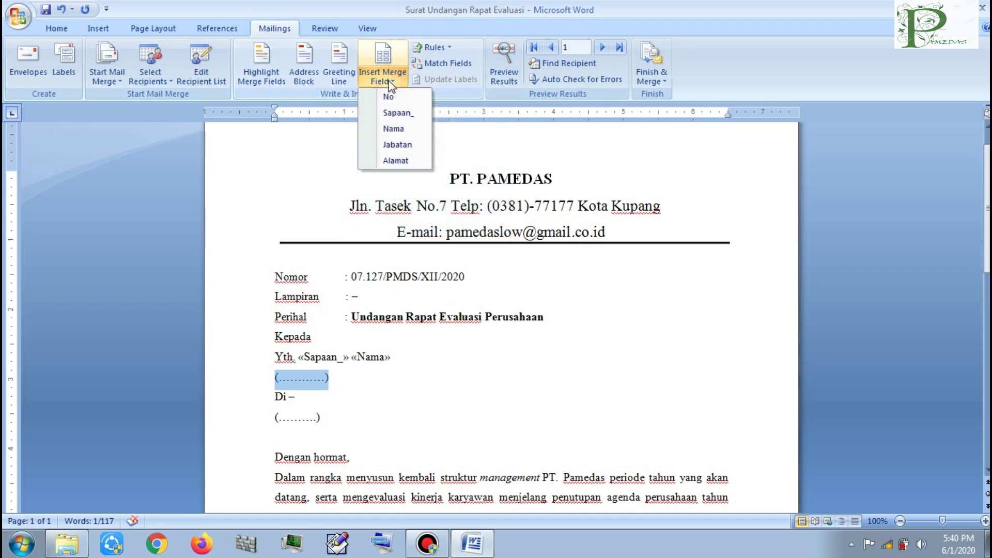
left_click(398, 145)
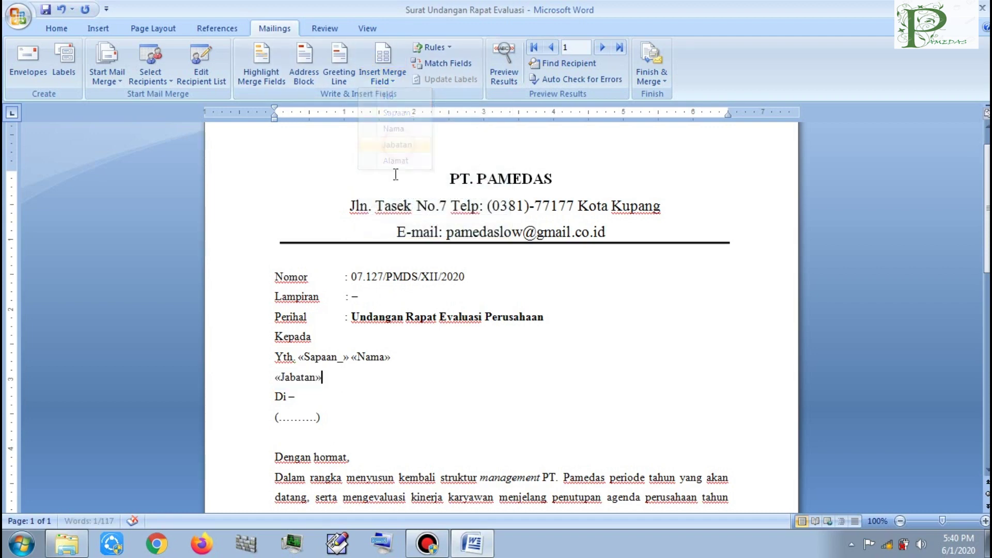
left_click(305, 377)
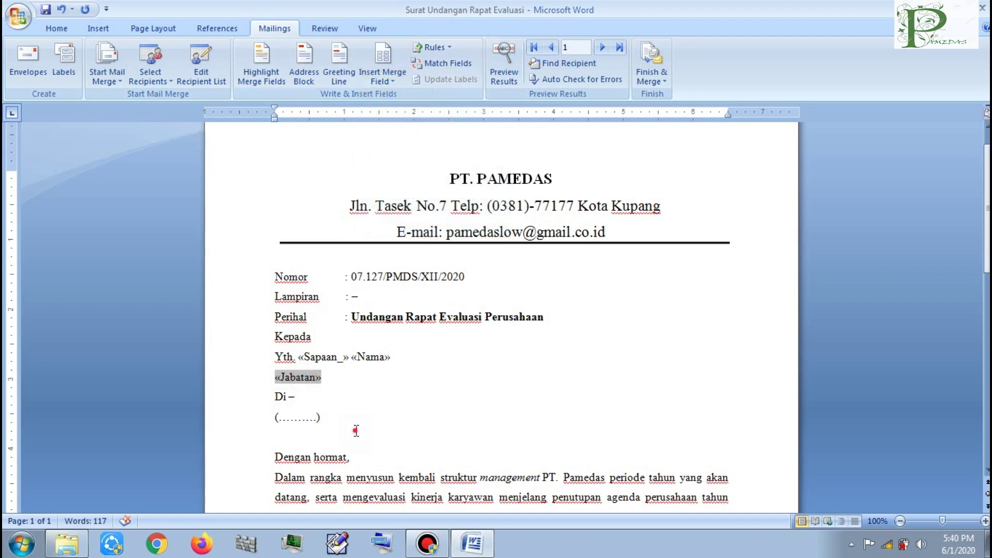
left_click(277, 437)
left_click_drag(275, 421, 323, 420)
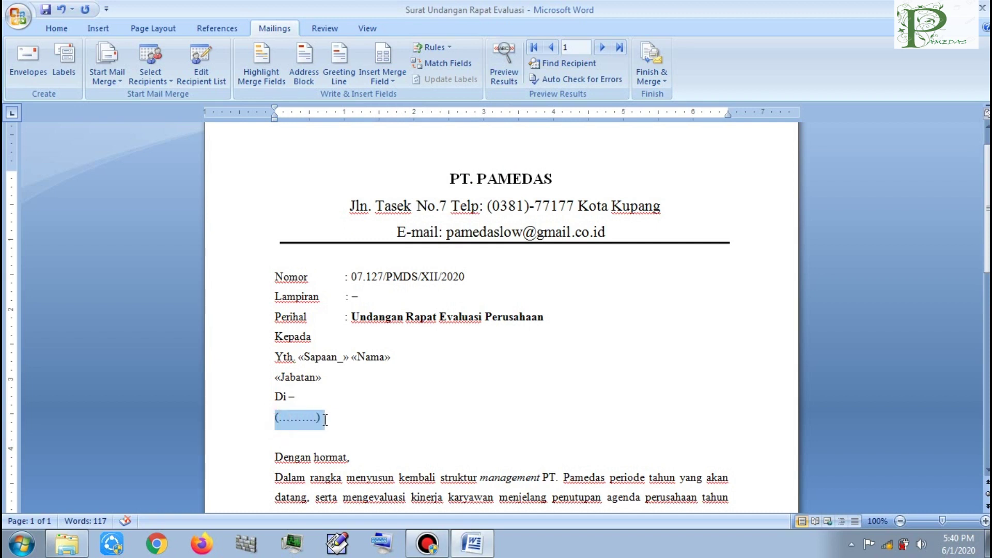
left_click(383, 80)
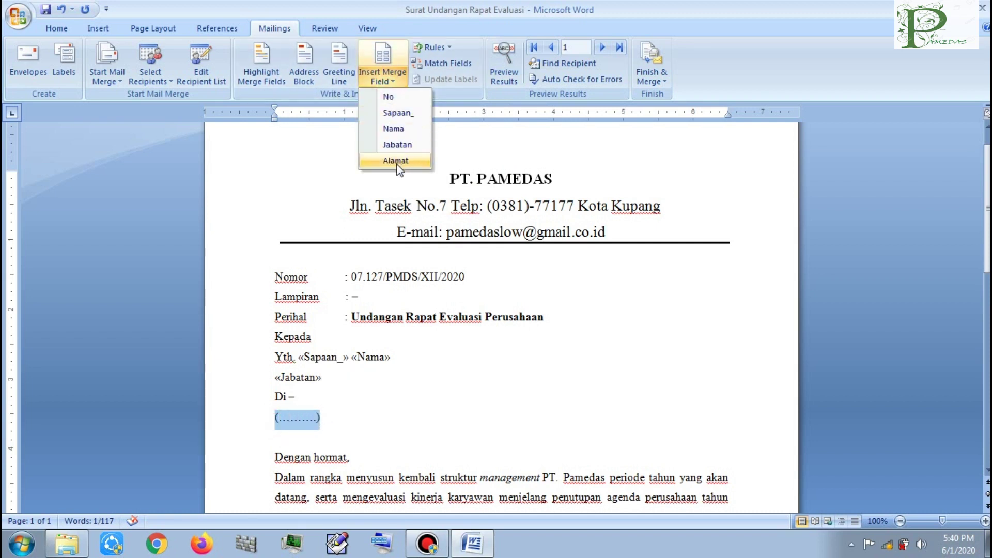
left_click(396, 161)
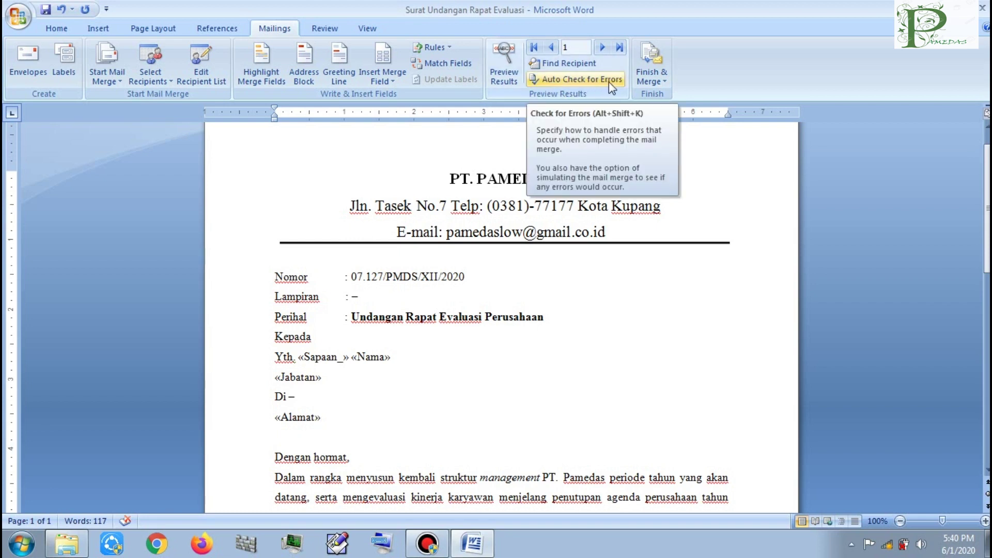
Step: Run Auto Check for Errors, completing the merge while reporting each error as it occurs
left_click(575, 78)
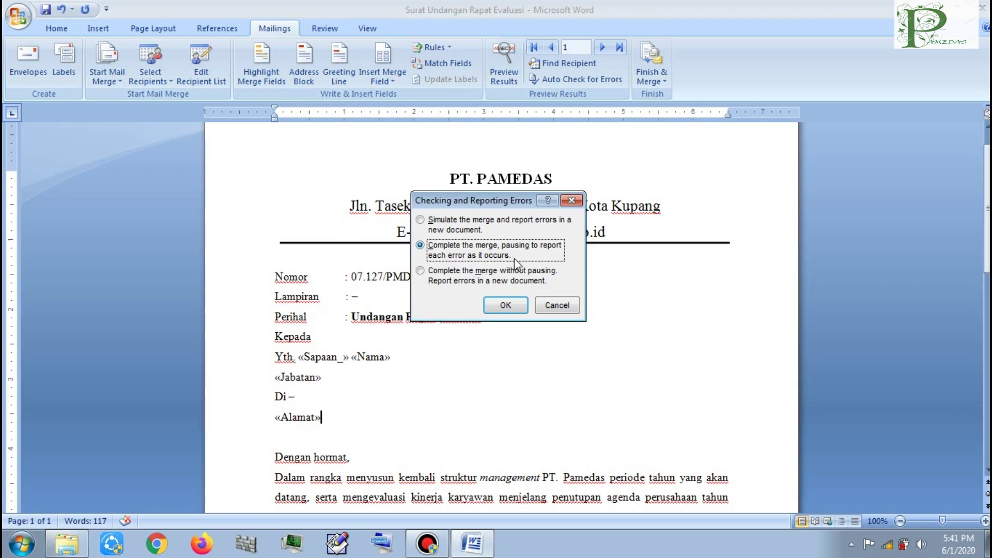
left_click(512, 305)
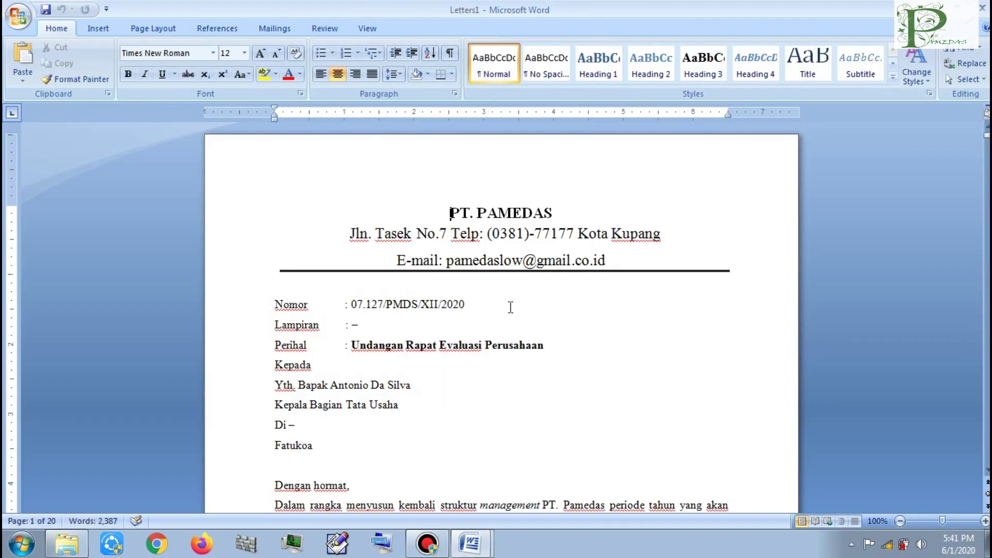
left_click(497, 308)
left_click_drag(299, 385, 319, 388)
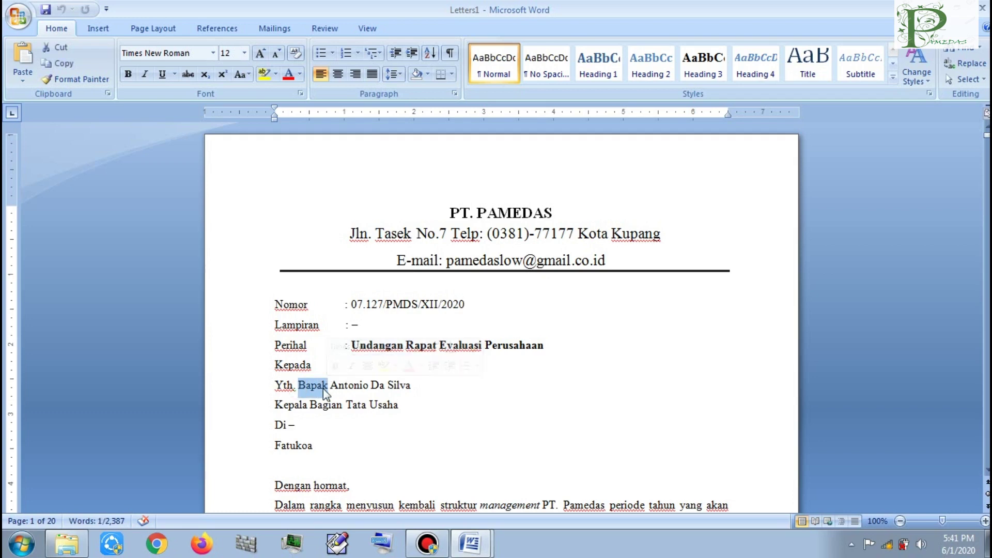
left_click_drag(331, 387, 386, 388)
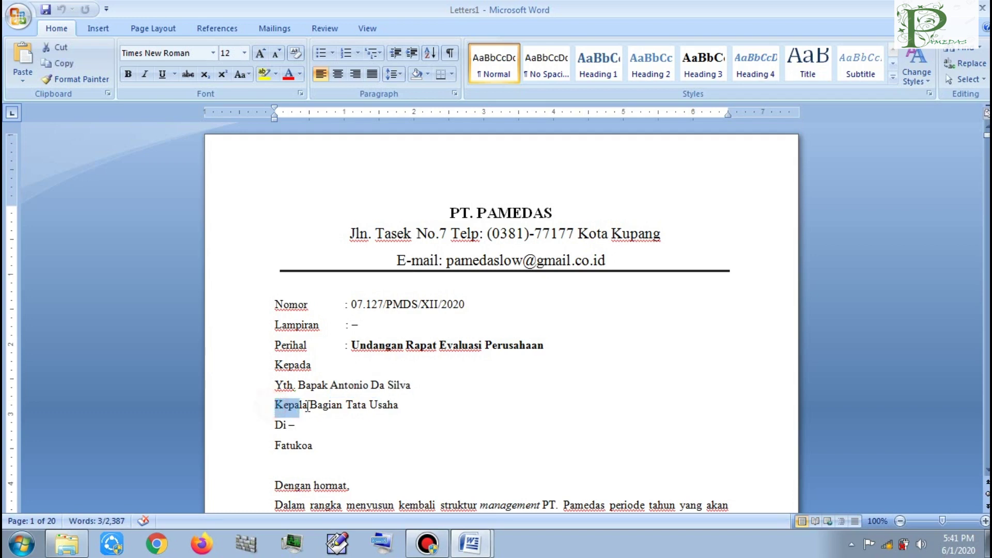
left_click_drag(274, 405, 397, 407)
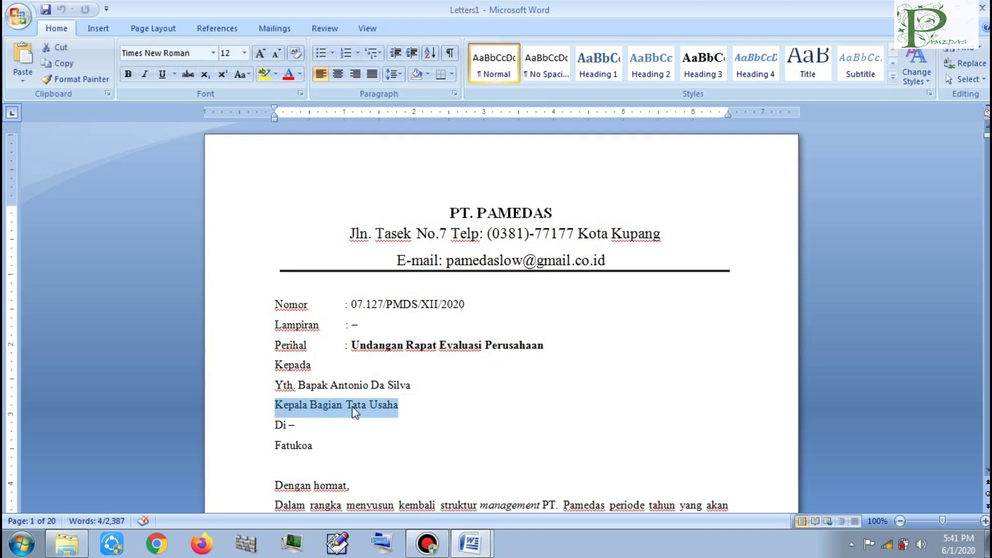
left_click_drag(276, 448, 317, 447)
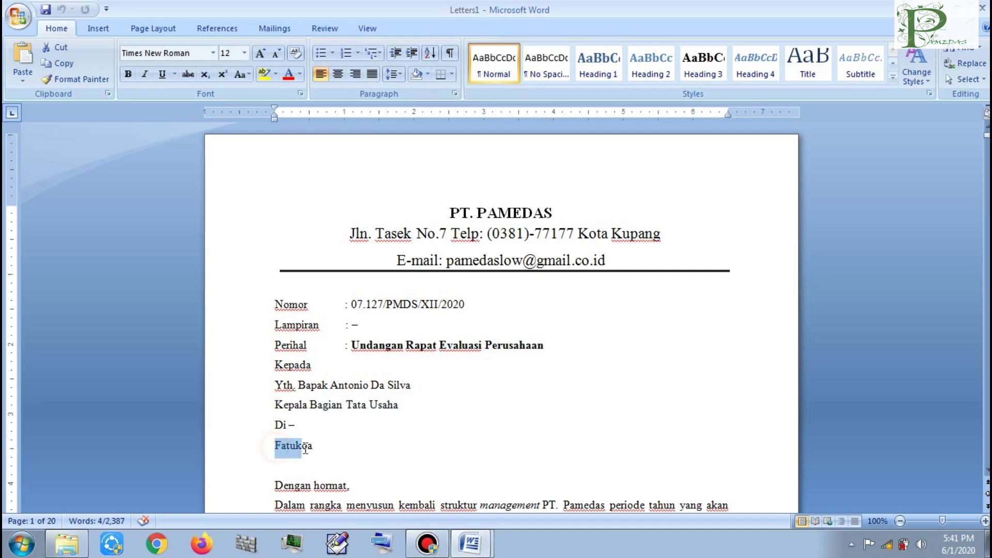
left_click(323, 448)
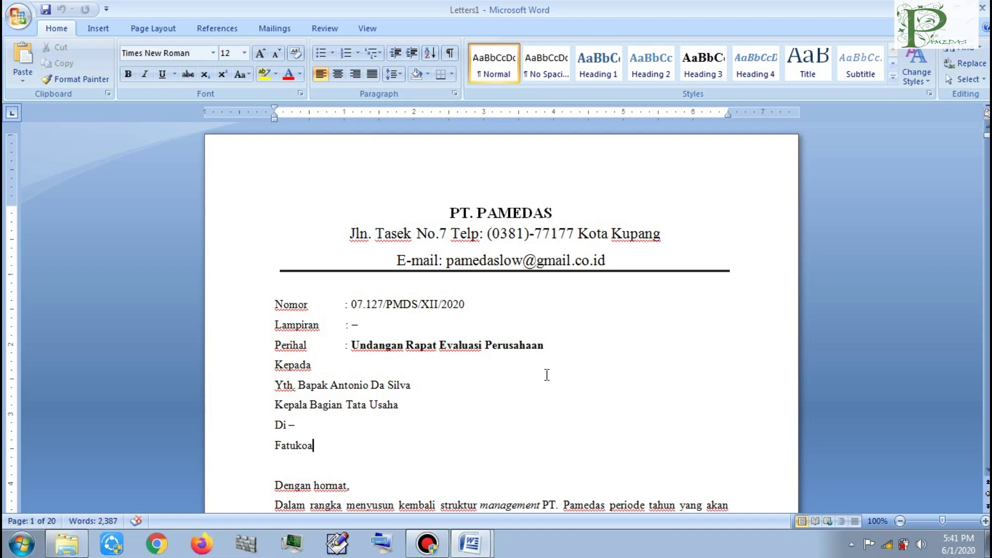
Step: Scroll through the first four merged letters, checking each recipient's name and address
scroll(547, 375, "down", 3)
scroll(548, 375, "down", 2)
scroll(547, 374, "down", 1)
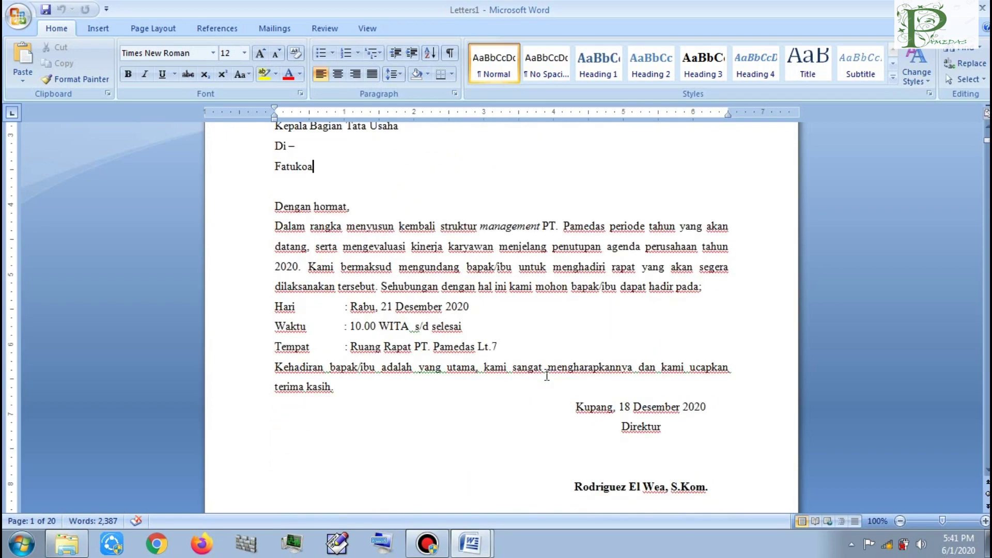
scroll(547, 376, "down", 3)
scroll(547, 376, "down", 3)
scroll(547, 375, "down", 3)
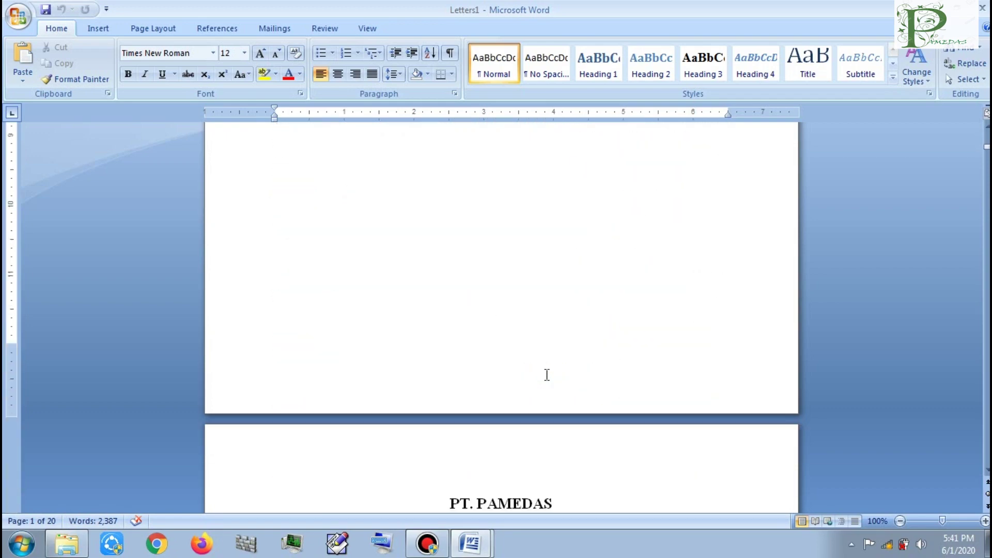
scroll(547, 376, "down", 3)
scroll(547, 375, "down", 2)
scroll(547, 375, "down", 1)
scroll(547, 374, "down", 1)
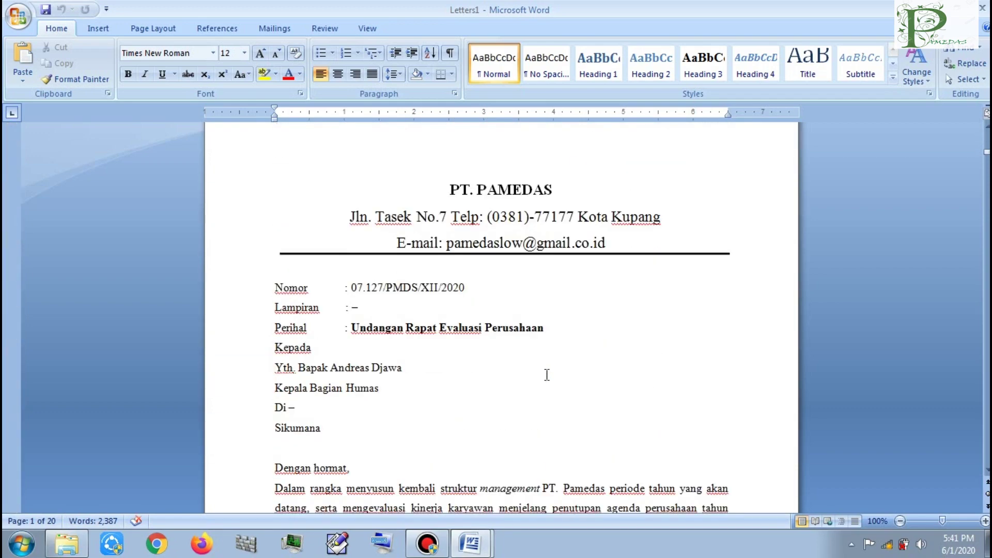
scroll(547, 374, "down", 1)
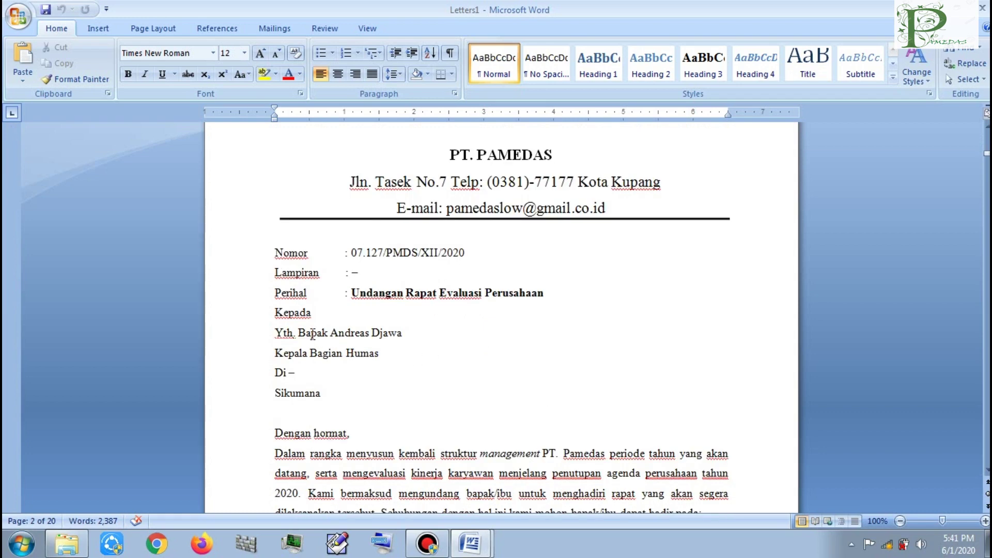
left_click(389, 333)
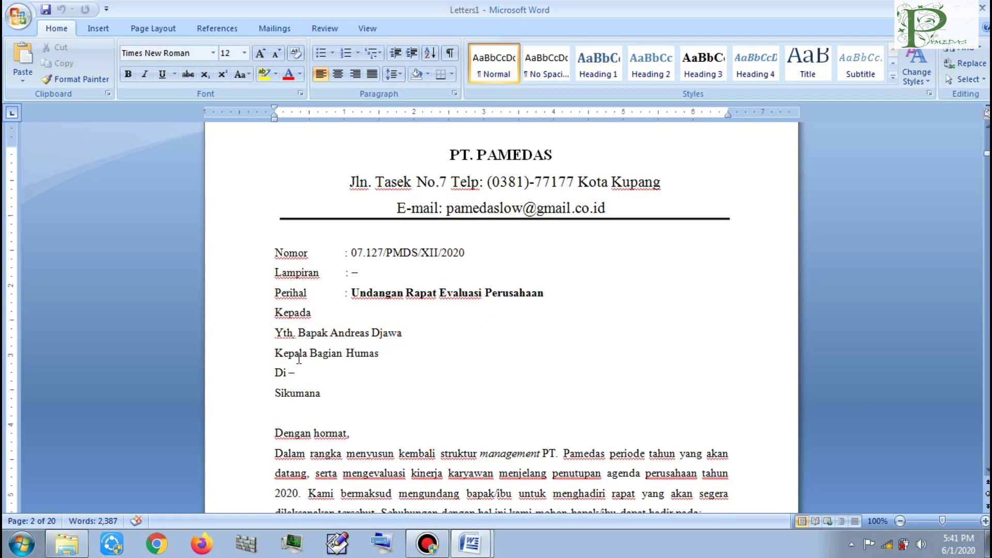
left_click(297, 393)
scroll(321, 408, "down", 3)
scroll(322, 408, "down", 4)
scroll(322, 409, "down", 5)
scroll(322, 408, "down", 5)
scroll(322, 408, "down", 5)
left_click(360, 387)
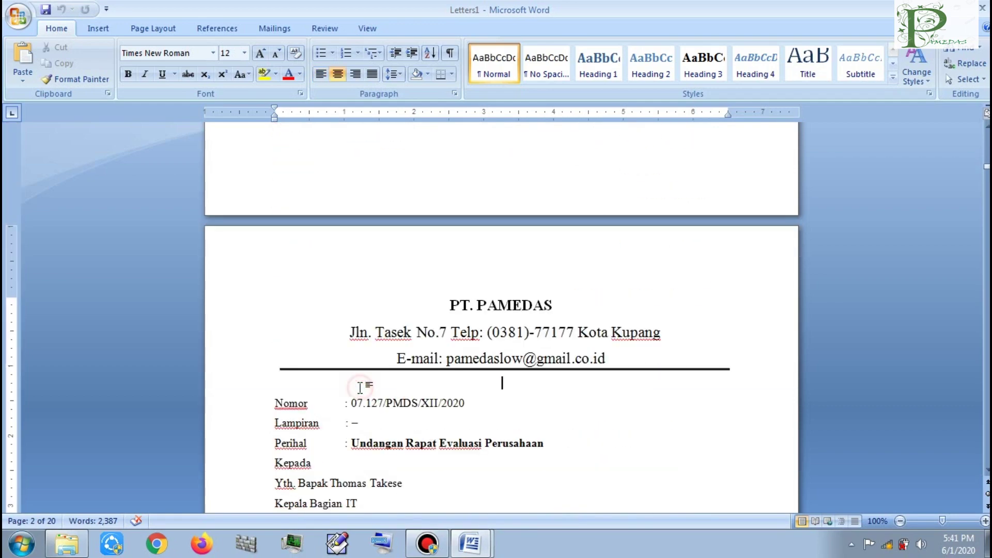
scroll(360, 387, "down", 5)
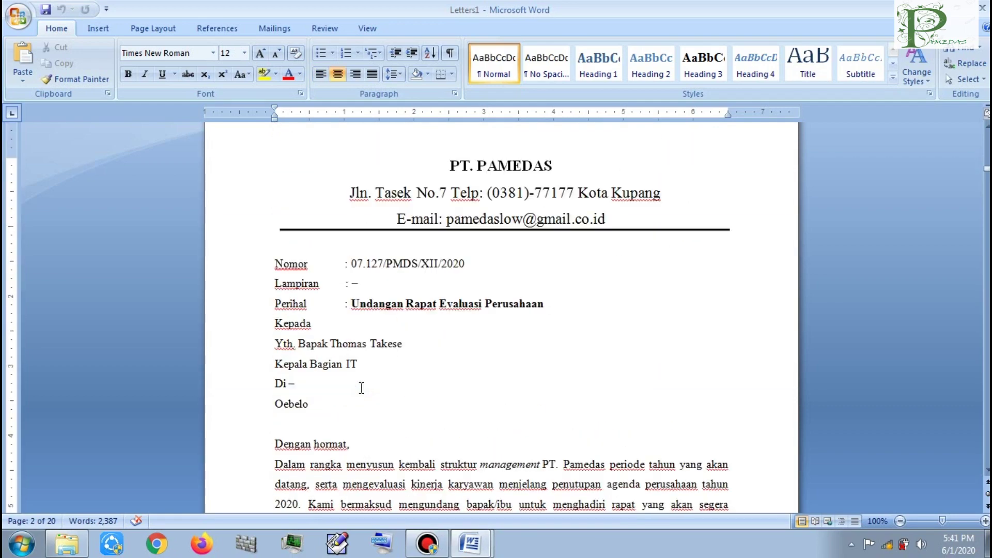
left_click(356, 344)
left_click(389, 344)
scroll(388, 346, "down", 1)
left_click(316, 371)
scroll(448, 385, "down", 1)
scroll(448, 385, "down", 3)
scroll(448, 385, "down", 1)
scroll(448, 386, "down", 4)
scroll(447, 385, "down", 6)
scroll(450, 379, "down", 2)
left_click(485, 308)
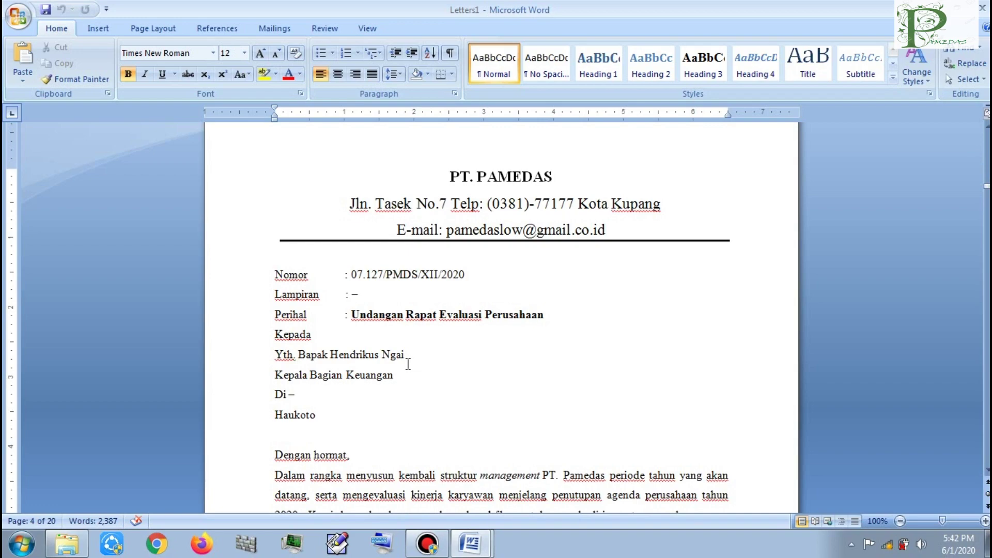
Step: Review the remaining letters through the last one, return to page 1, and bring up Save As choices
scroll(409, 364, "down", 1)
scroll(408, 364, "down", 1)
scroll(408, 364, "down", 2)
scroll(408, 365, "down", 4)
scroll(408, 364, "down", 2)
scroll(408, 364, "down", 3)
scroll(408, 364, "down", 4)
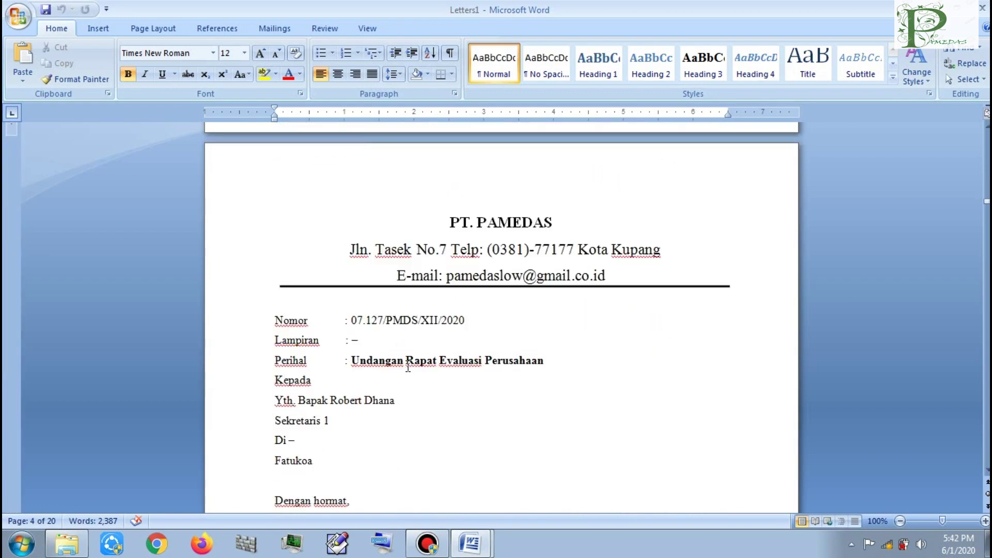
scroll(363, 381, "down", 1)
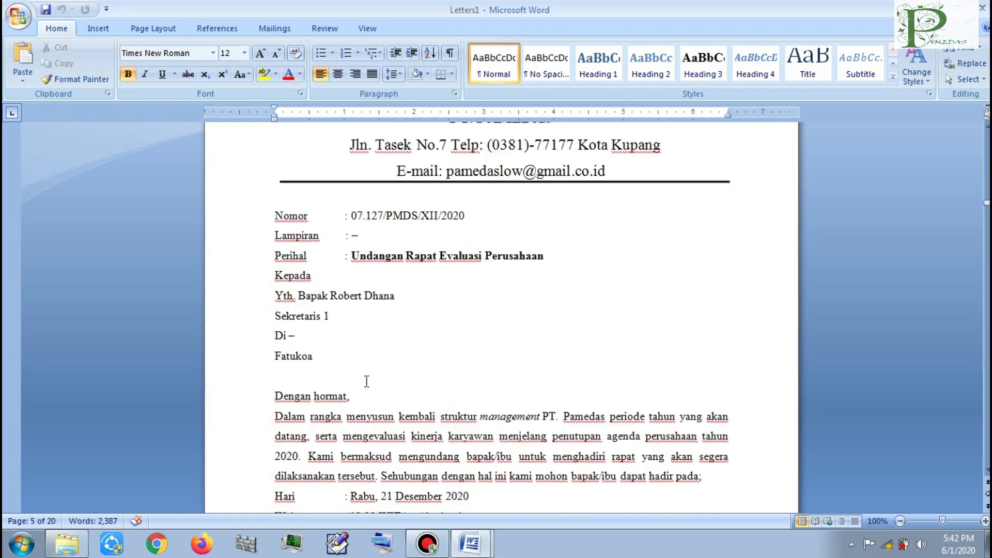
scroll(366, 382, "down", 4)
scroll(366, 382, "down", 3)
scroll(366, 381, "down", 4)
scroll(366, 381, "down", 2)
scroll(366, 381, "down", 3)
scroll(367, 381, "down", 1)
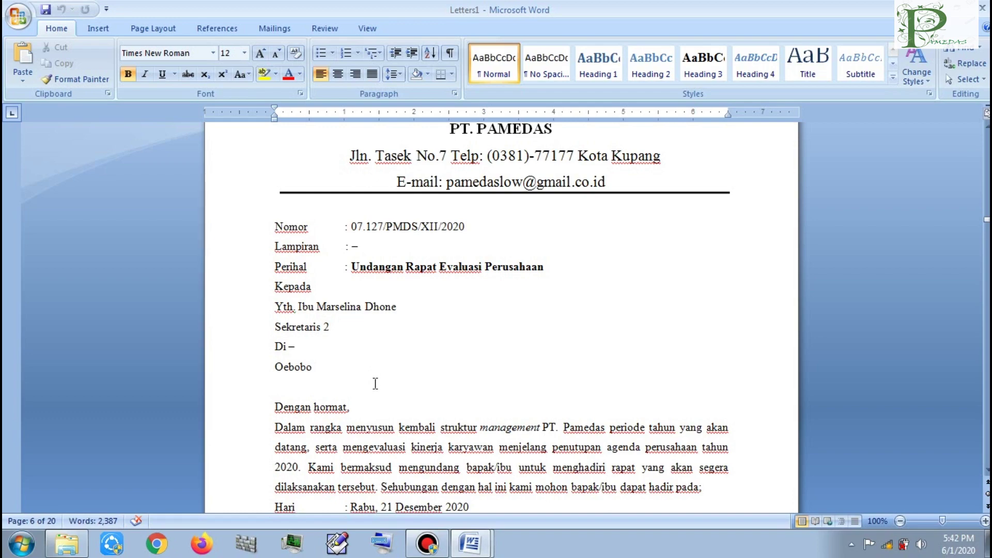
scroll(375, 384, "down", 4)
scroll(375, 384, "down", 5)
scroll(375, 384, "down", 6)
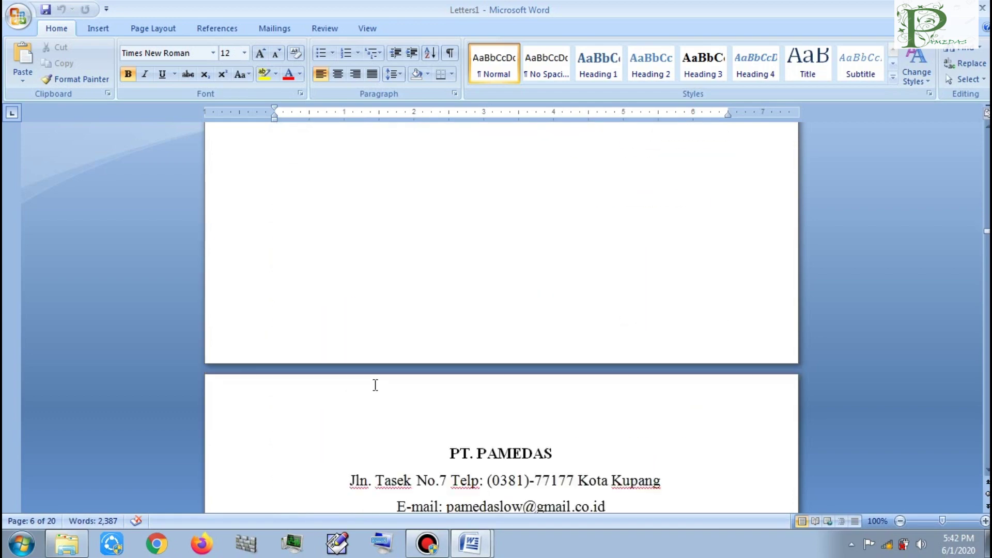
scroll(375, 385, "down", 6)
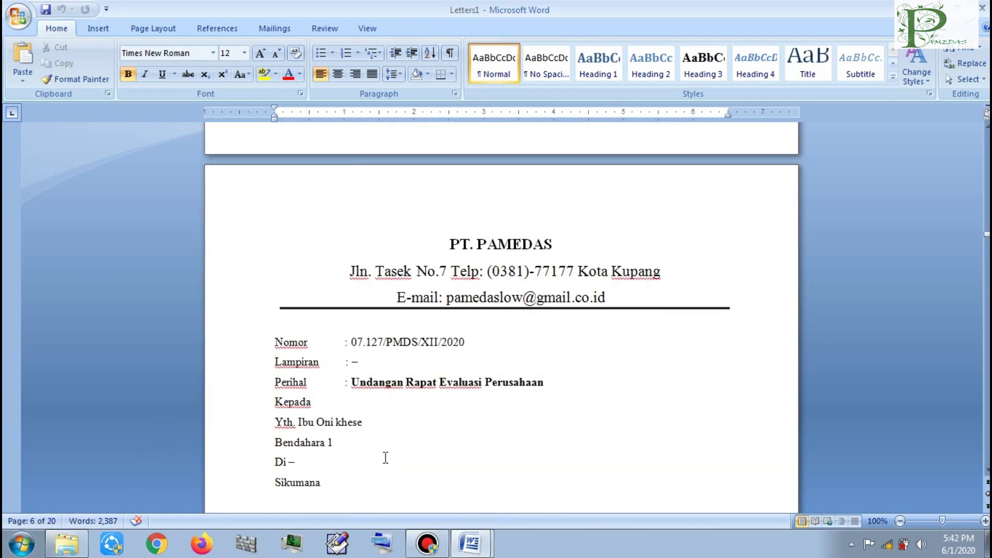
scroll(385, 458, "down", 5)
scroll(385, 457, "down", 5)
scroll(385, 458, "down", 5)
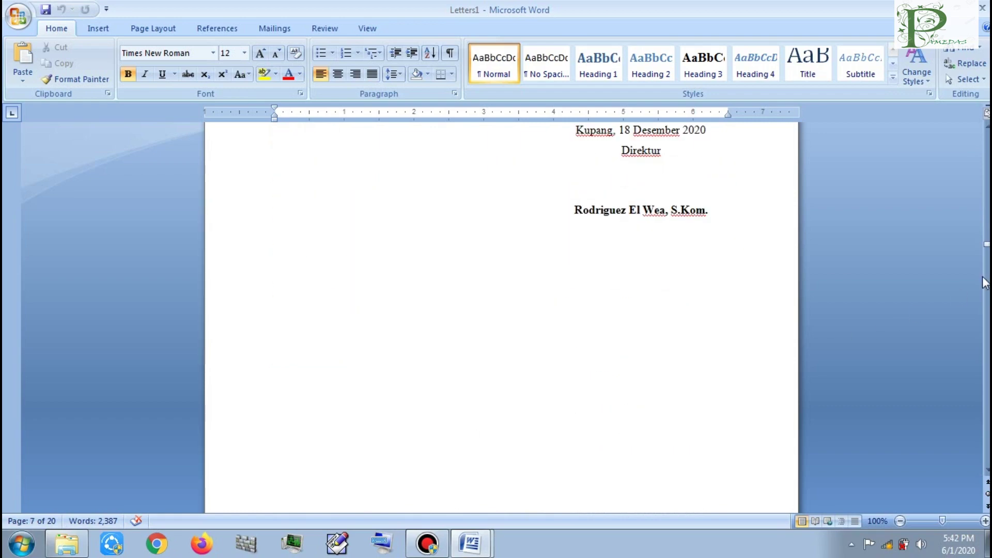
left_click_drag(987, 254, 987, 256)
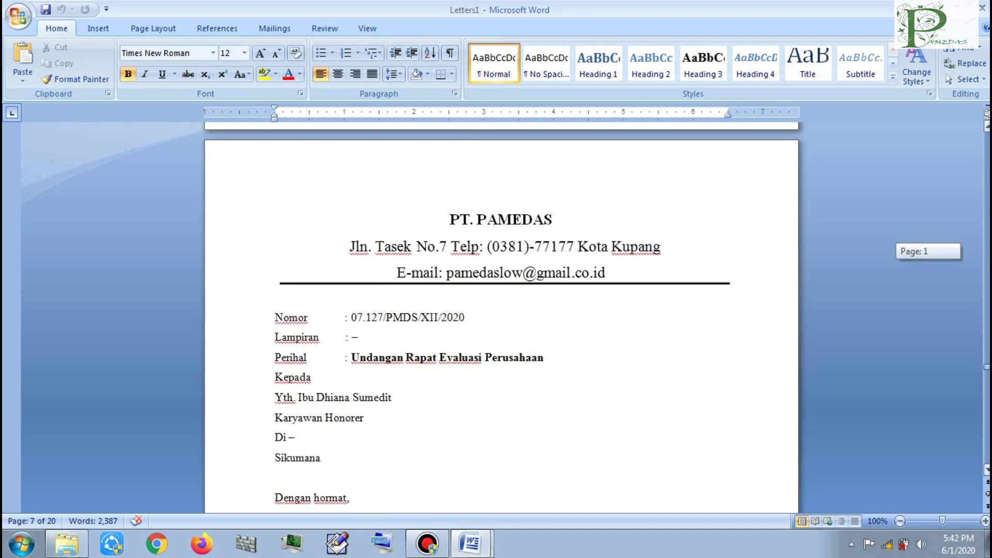
left_click_drag(986, 380, 986, 459)
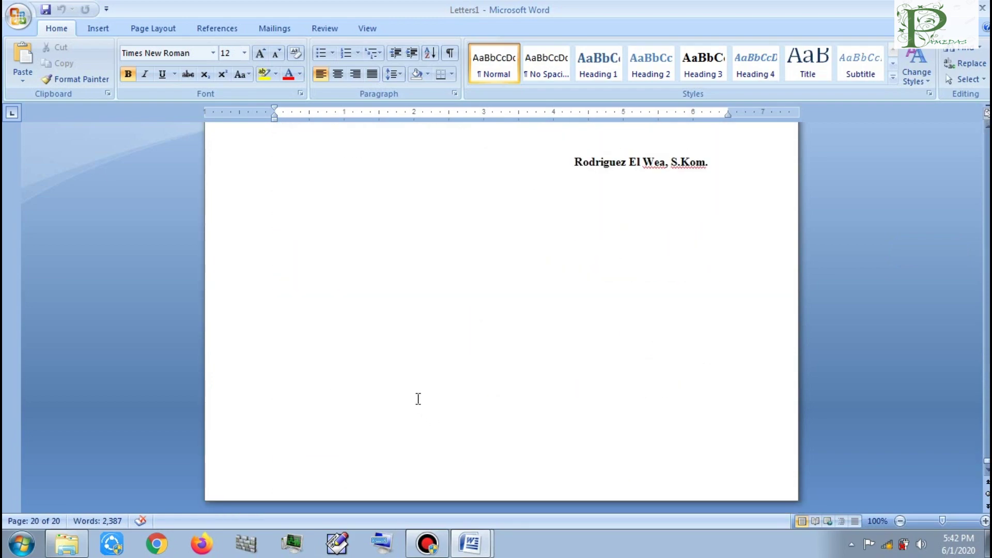
scroll(471, 265, "up", 4)
scroll(471, 266, "up", 10)
scroll(471, 266, "up", 3)
scroll(468, 266, "up", 3)
scroll(465, 266, "down", 3)
left_click(447, 282)
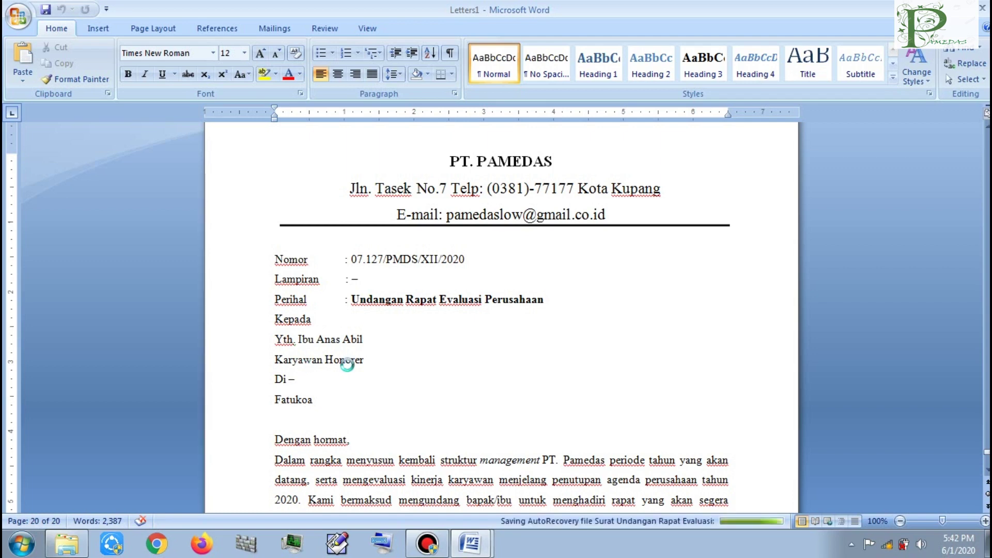
scroll(415, 403, "down", 1)
scroll(417, 402, "down", 2)
scroll(419, 401, "down", 1)
scroll(419, 401, "down", 1)
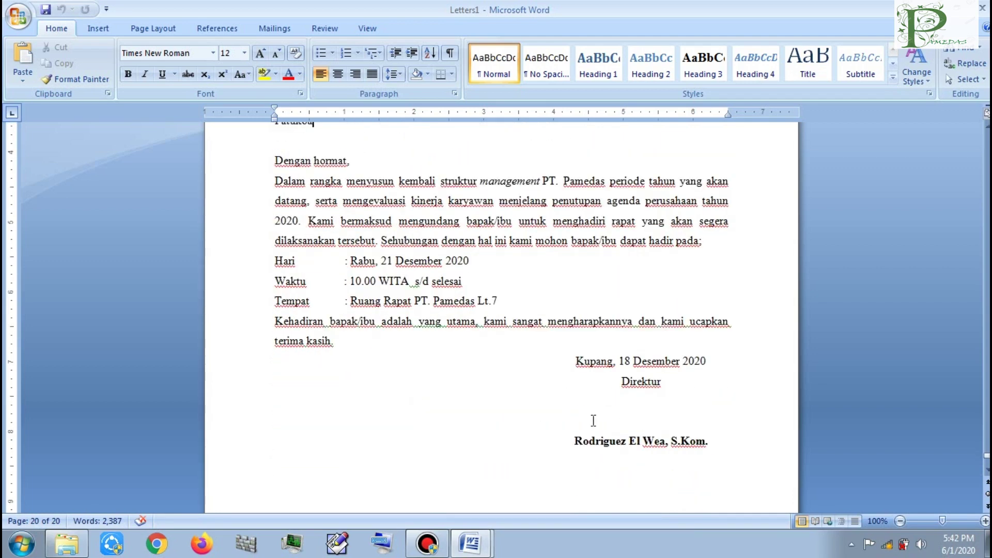
scroll(706, 426, "down", 1)
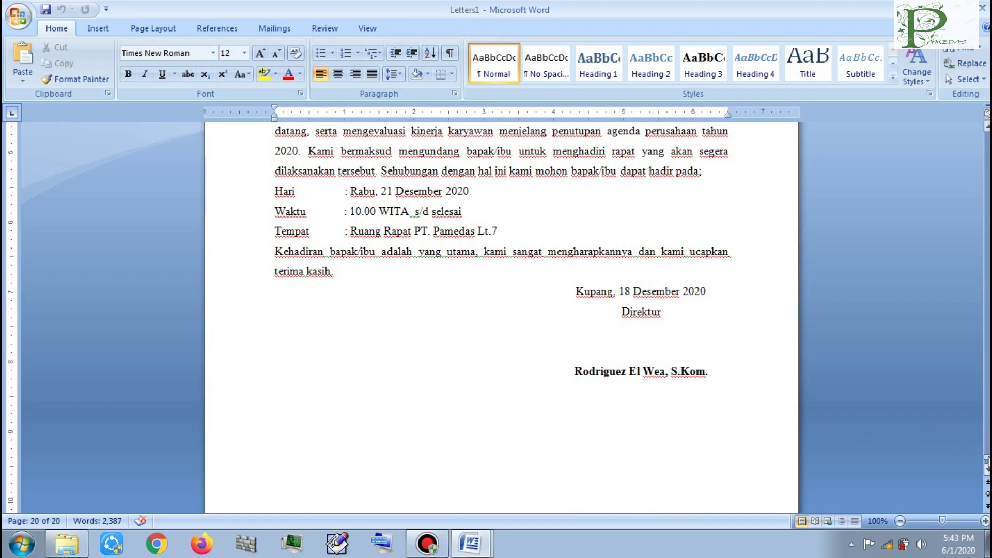
left_click_drag(987, 459, 986, 185)
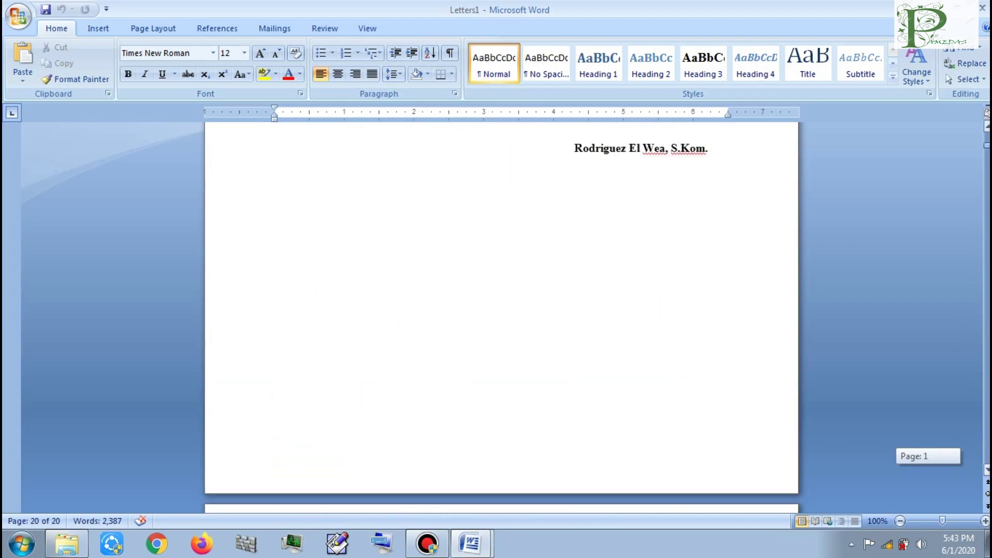
left_click_drag(987, 185, 986, 132)
left_click(559, 238)
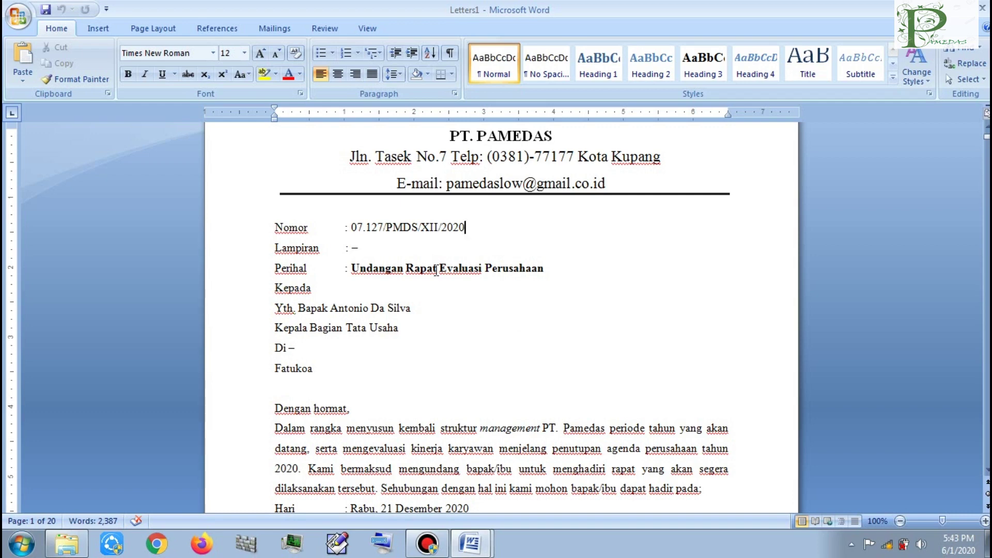
left_click(17, 17)
mouse_move(48, 145)
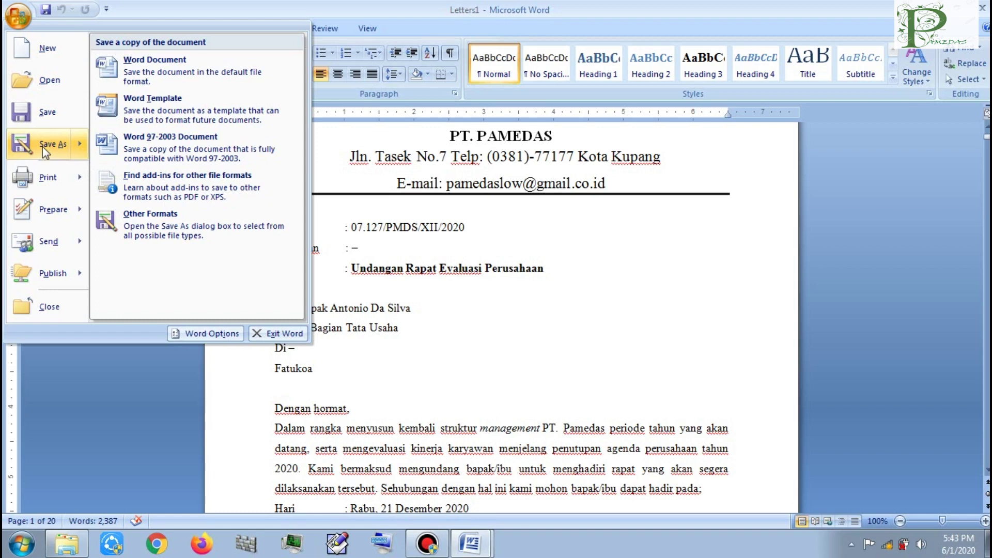
Step: Save to D:\Surat Undangan, renaming 'Surat Undangan Rapat Evaluasi' to 'Surat Undangan 20 Orang'
left_click(288, 243)
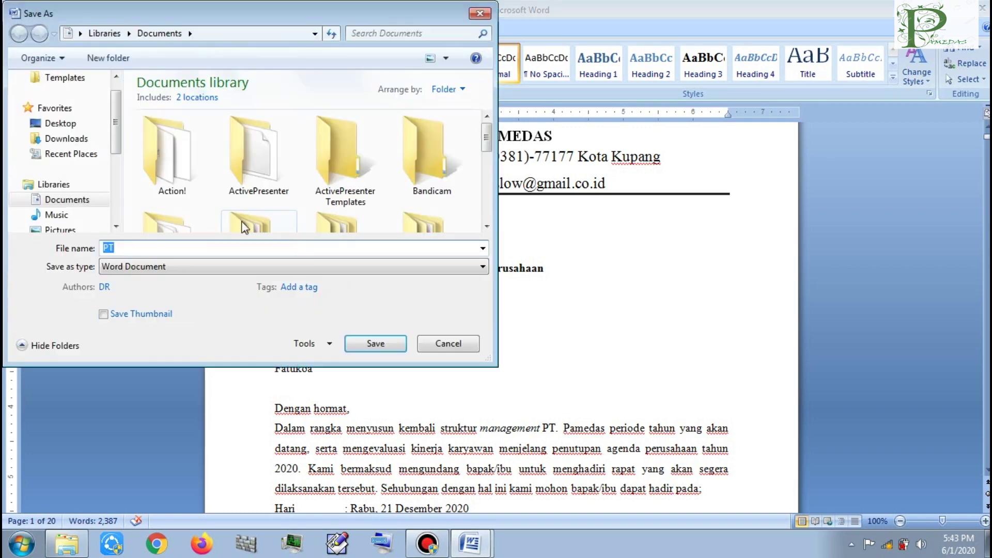
scroll(103, 182, "down", 3)
left_click(87, 184)
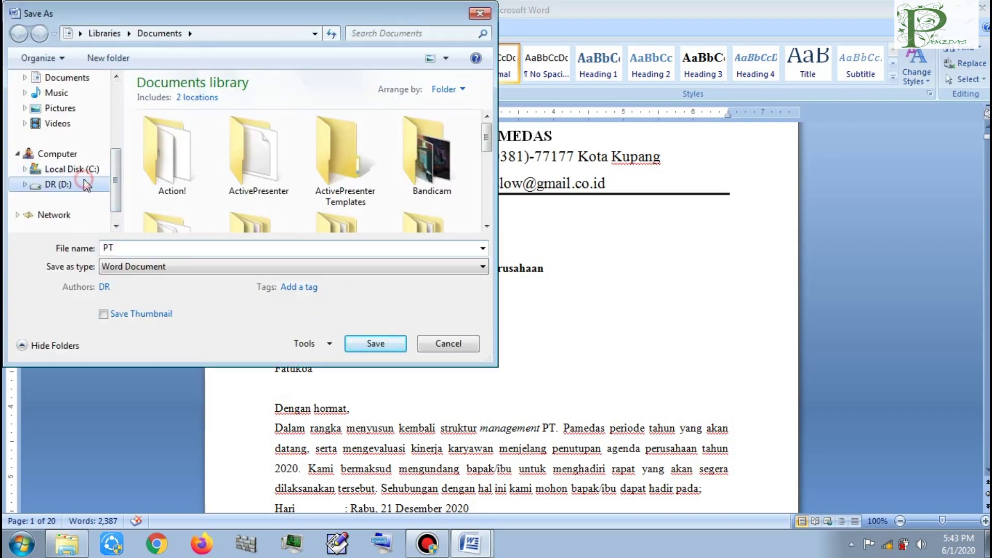
left_click(232, 192)
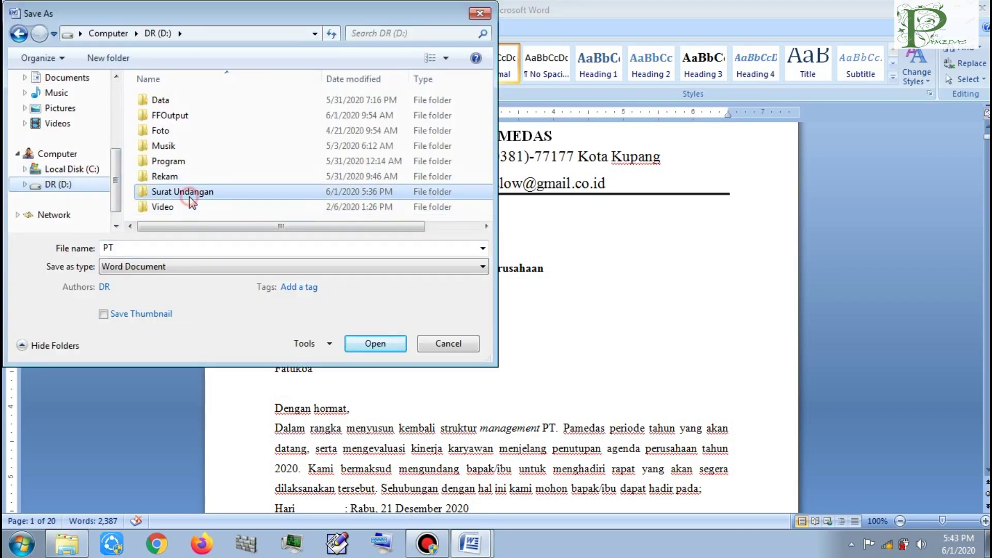
double_click(237, 194)
left_click(197, 129)
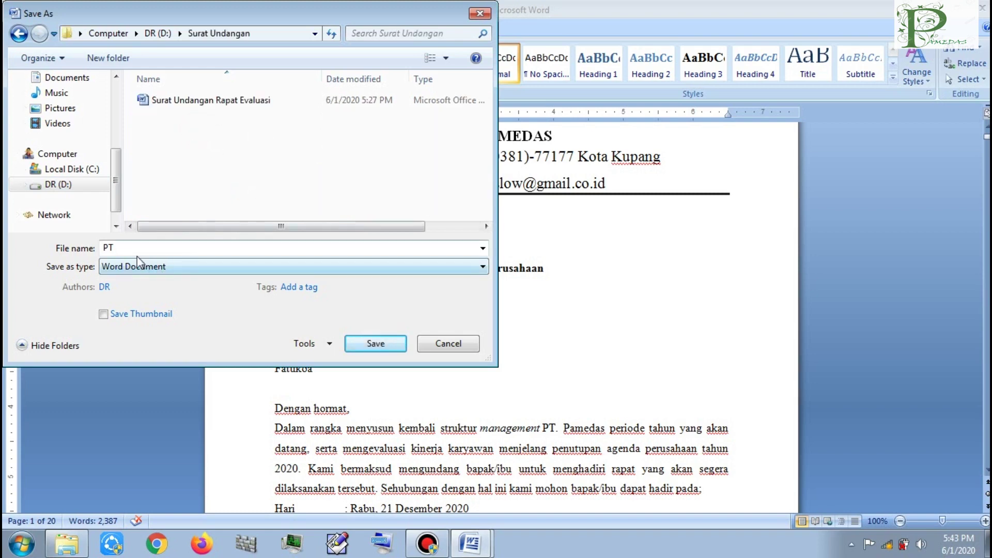
left_click(173, 102)
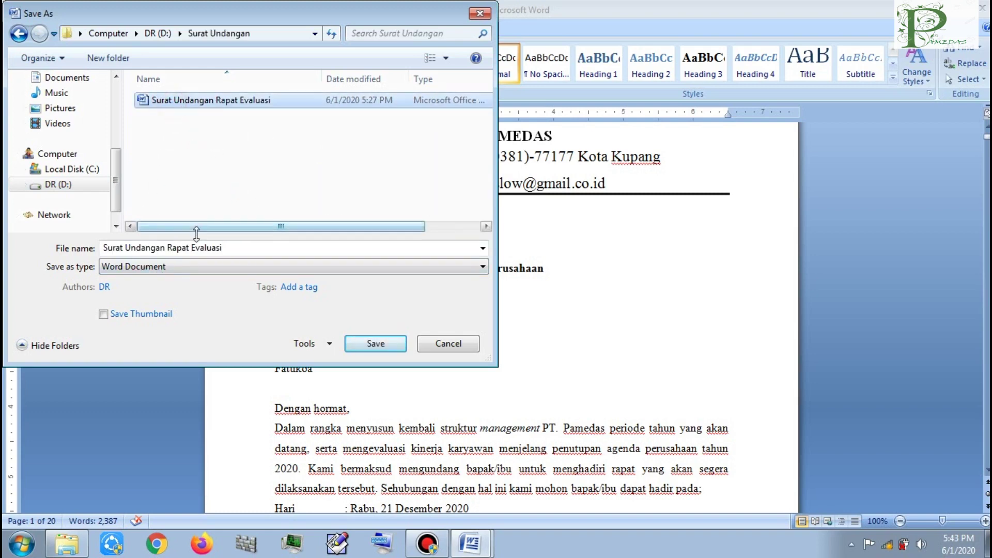
left_click(229, 248)
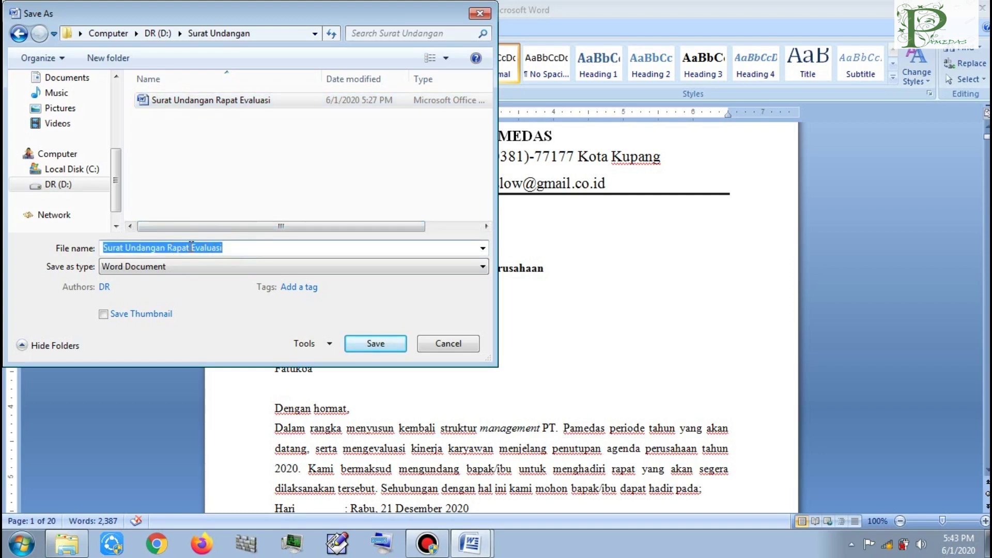
left_click_drag(168, 247, 227, 248)
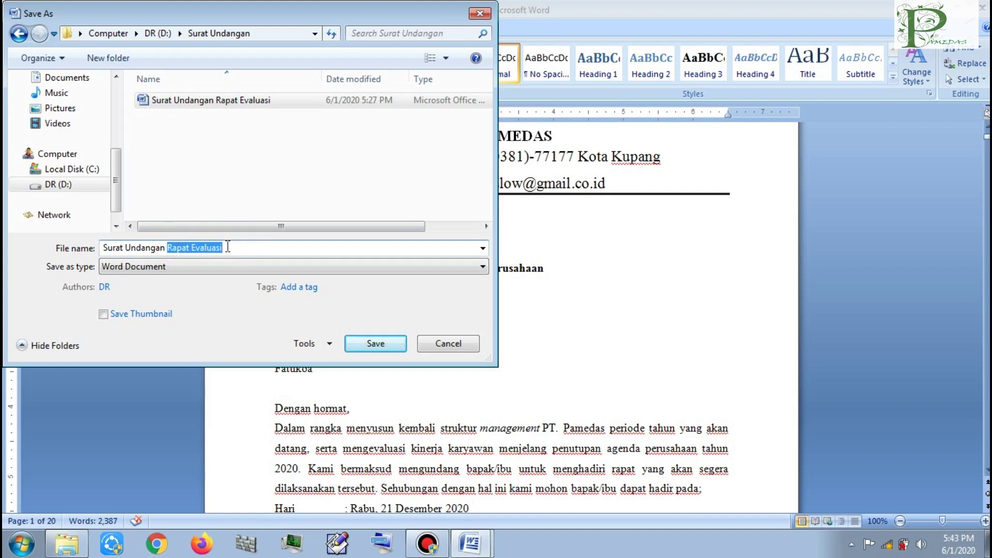
type("20 Orang")
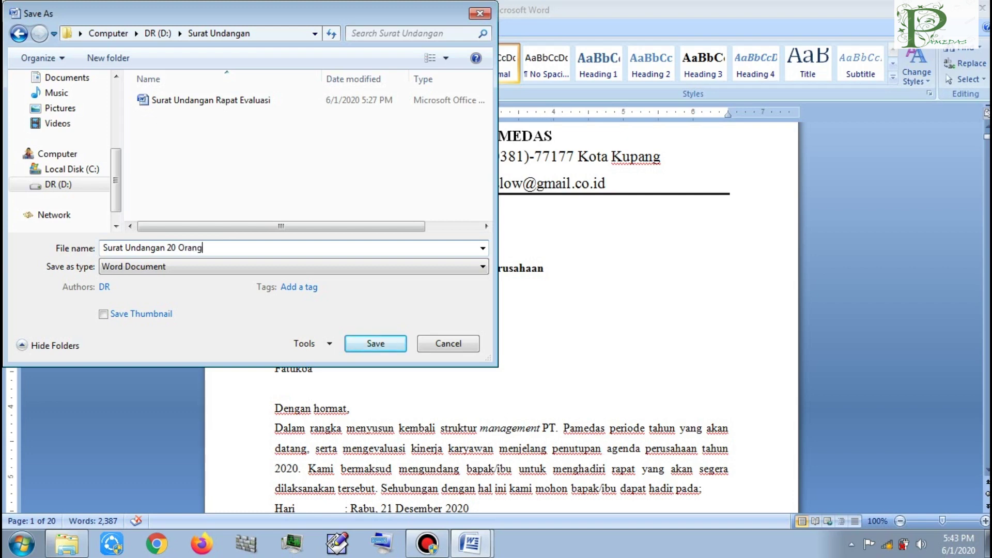
left_click(380, 343)
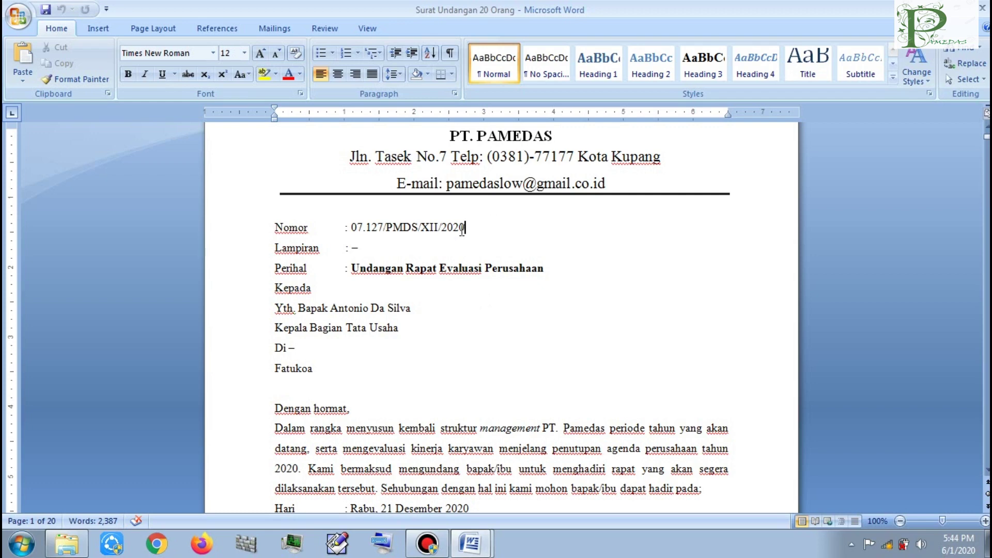
Step: Check the «Nama», «Jabatan», Di – and «Alamat» lines in the template's recipient block
left_click(21, 27)
mouse_move(47, 178)
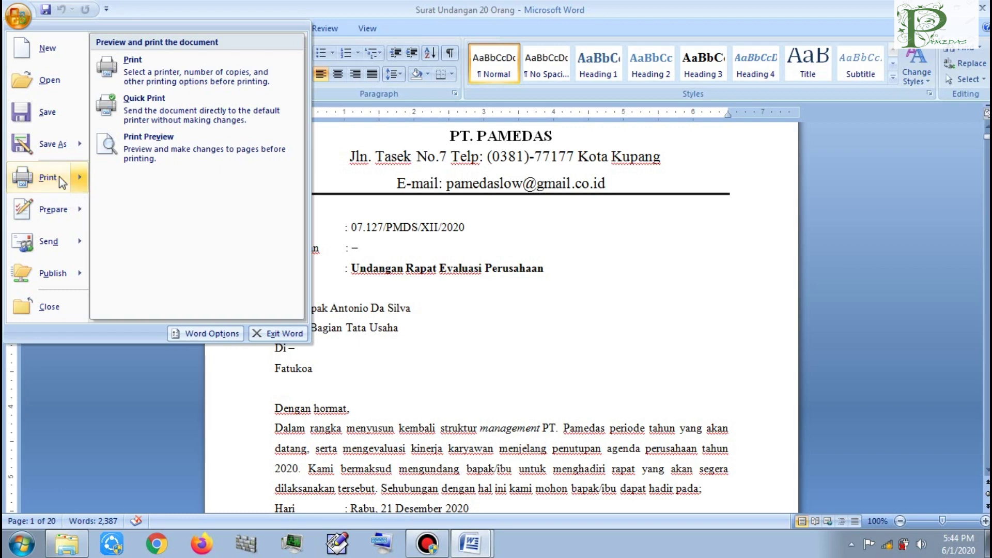
left_click(496, 337)
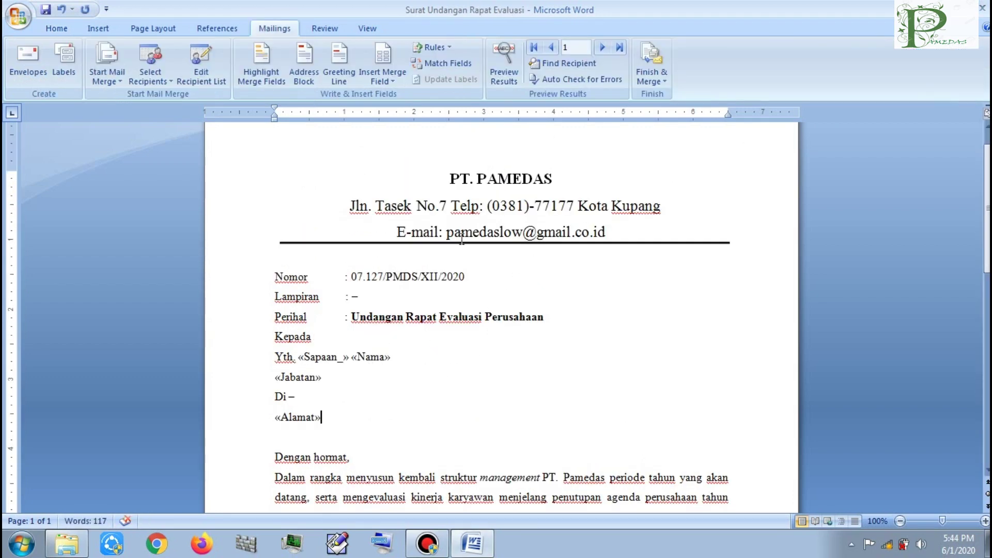
left_click(423, 359)
left_click(372, 393)
left_click(360, 376)
left_click(361, 399)
left_click(365, 412)
left_click(400, 386)
Step: Scroll through the template letter and bring up the Finish & Merge options
scroll(490, 339, "down", 1)
scroll(481, 346, "down", 2)
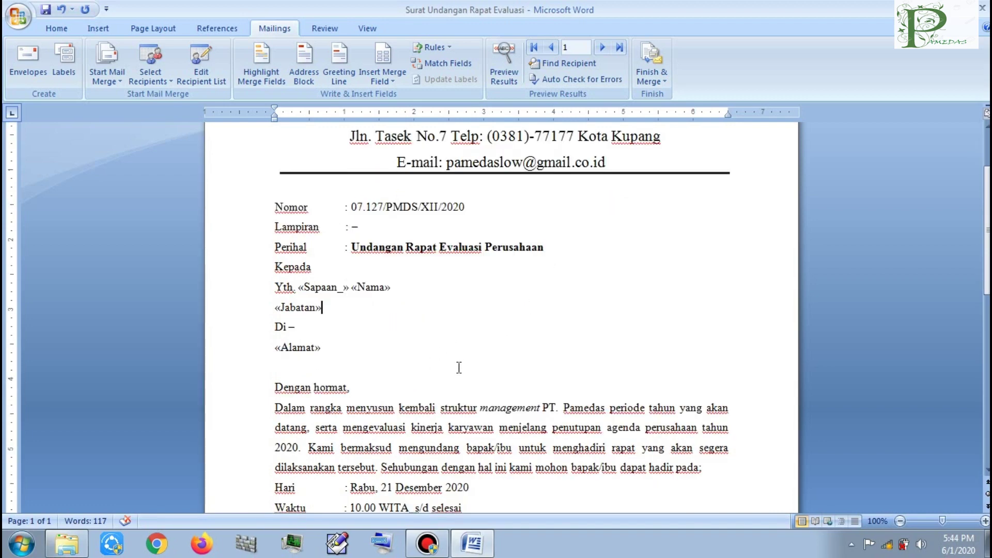
scroll(470, 357, "down", 1)
scroll(459, 368, "down", 1)
scroll(459, 368, "down", 4)
scroll(459, 368, "down", 4)
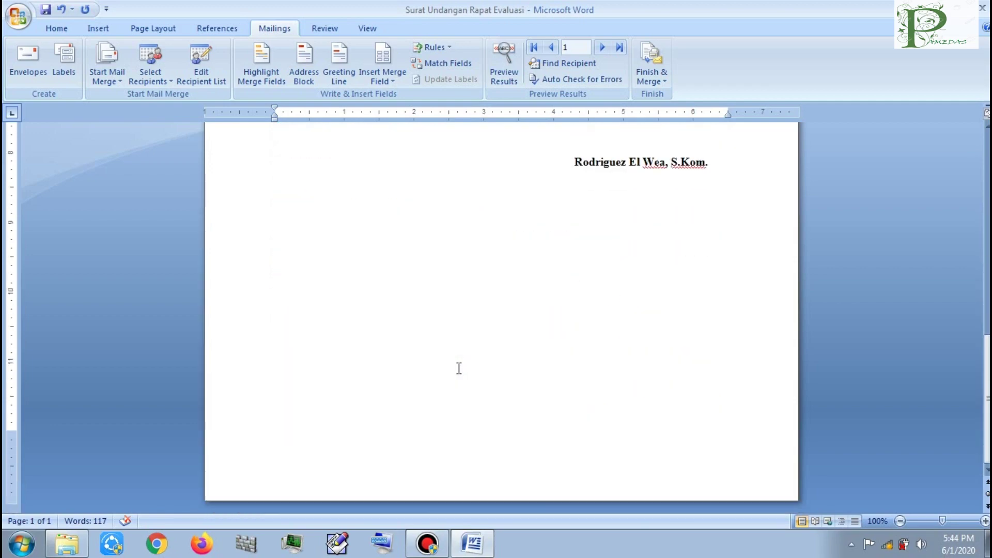
scroll(459, 368, "up", 5)
scroll(460, 369, "up", 8)
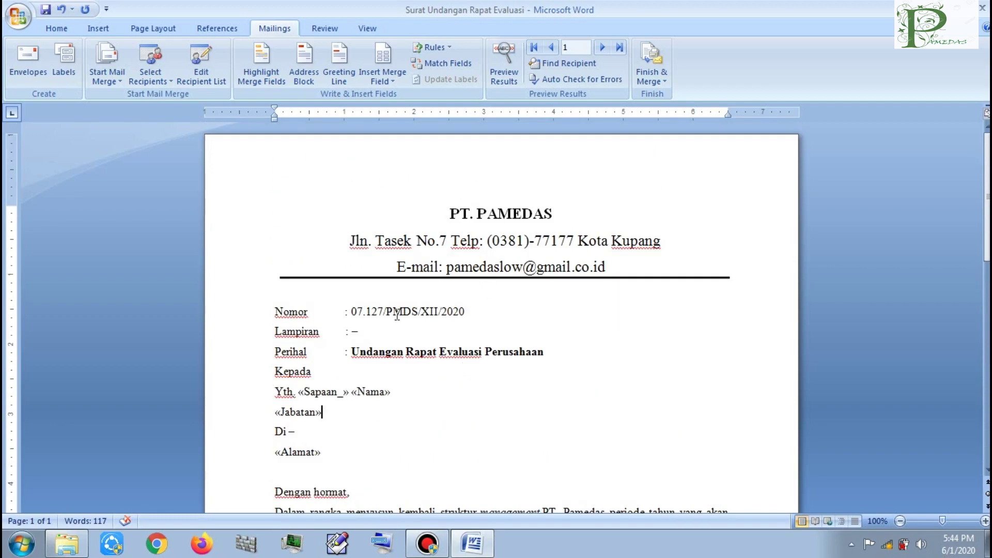
left_click(18, 17)
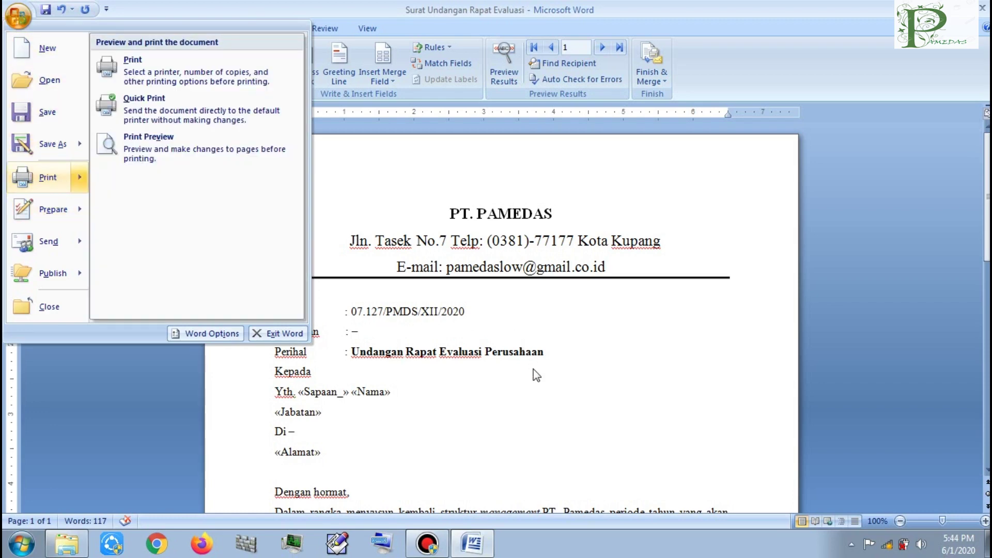
left_click(431, 234)
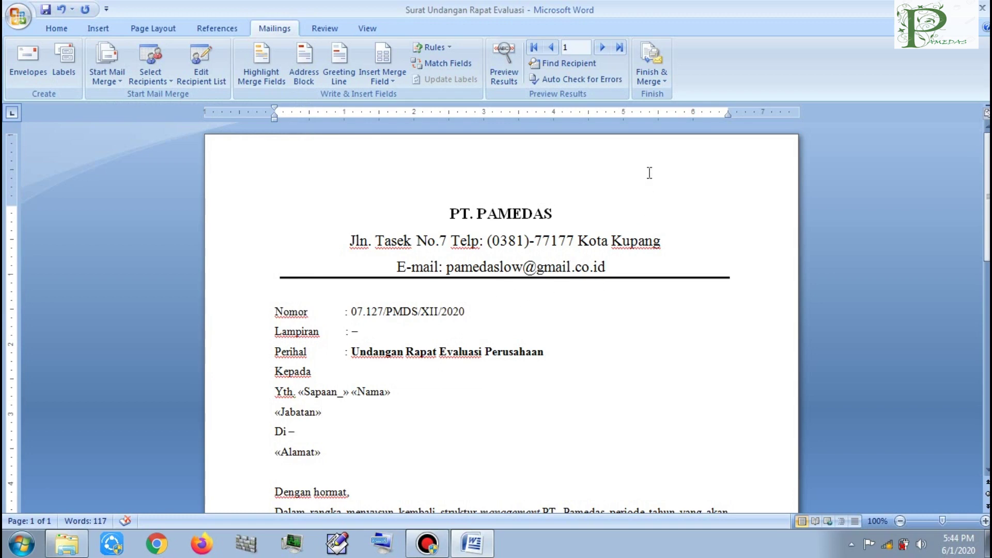
left_click(662, 85)
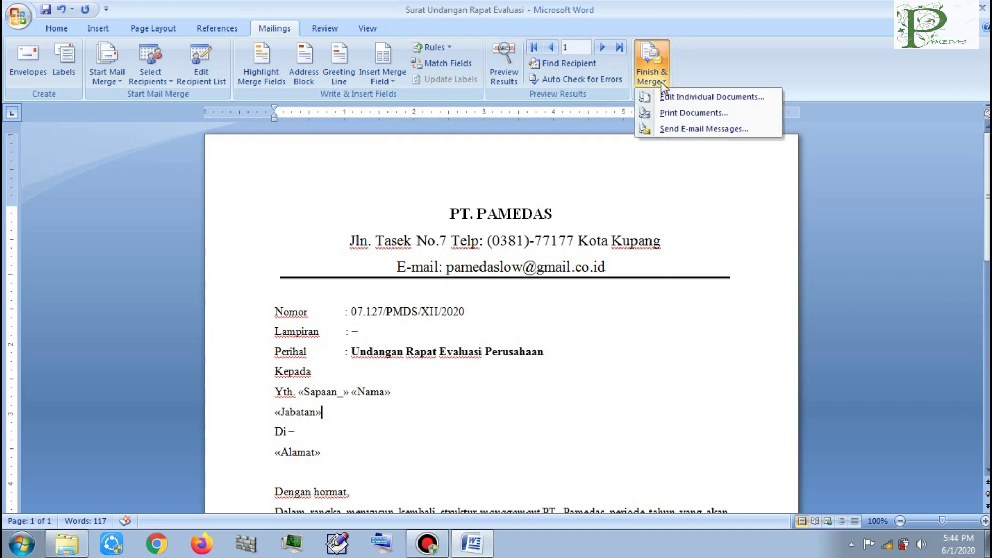
left_click(693, 113)
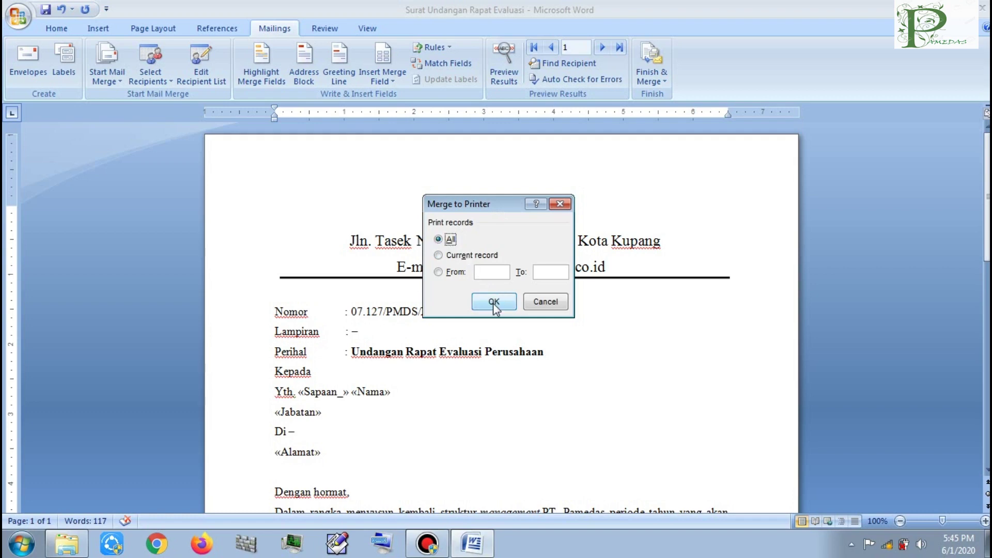
left_click(560, 205)
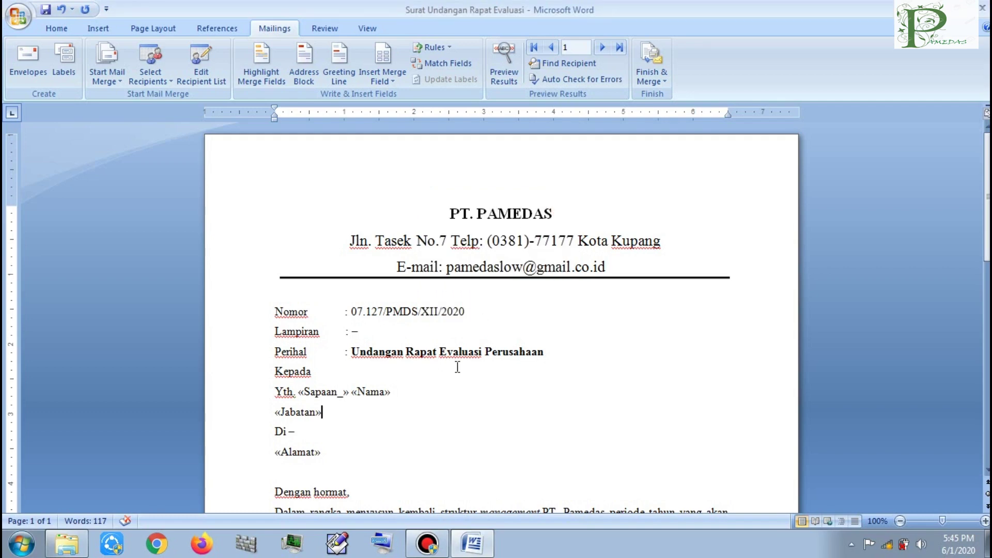
scroll(466, 315, "down", 1)
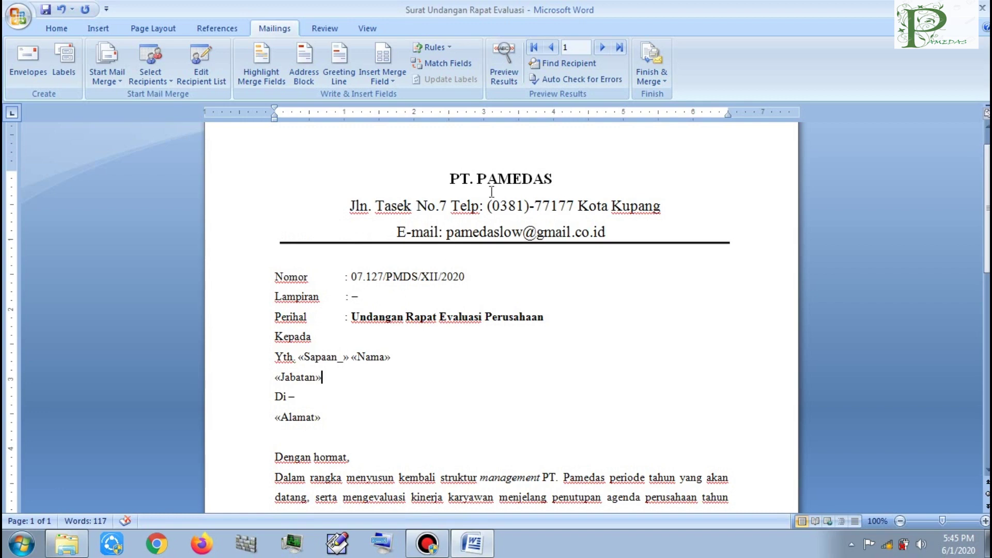
left_click(571, 79)
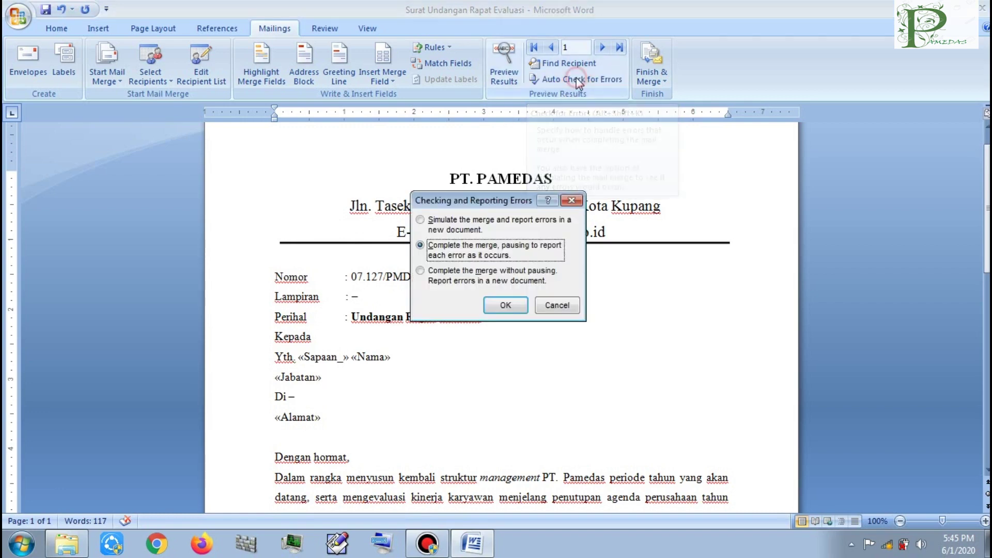
left_click(514, 305)
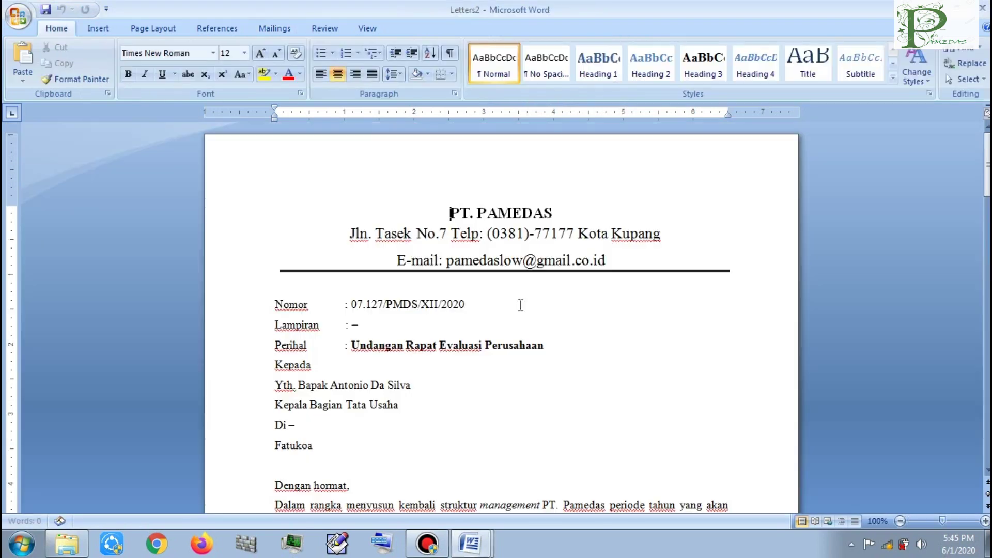
left_click(983, 7)
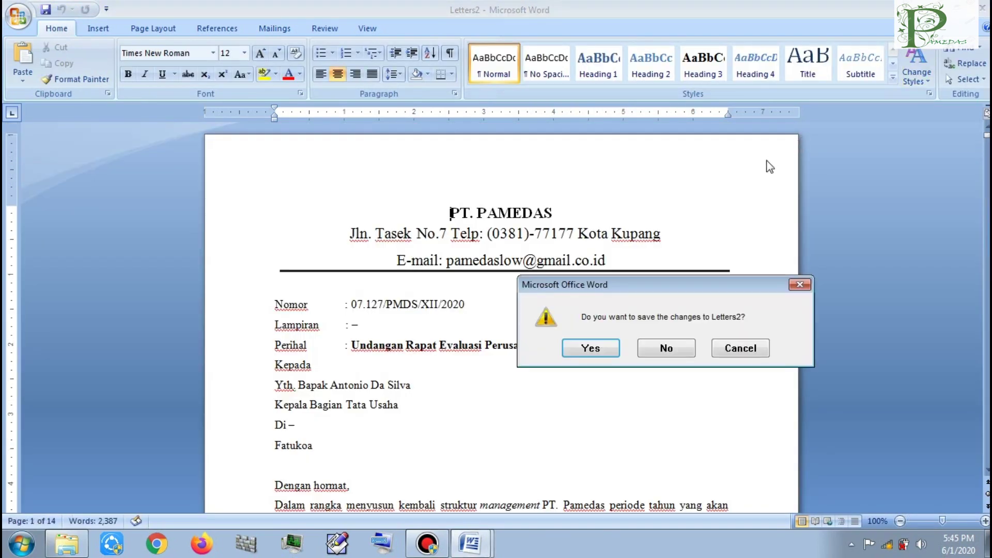
left_click(666, 348)
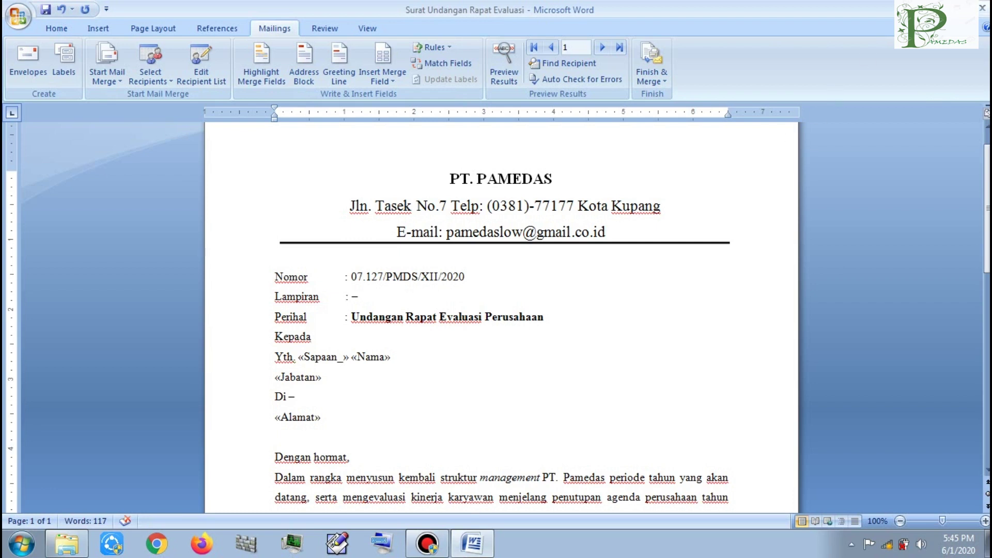
Step: Close the template without saving and open 'Surat Undangan 20 Orang'
left_click(983, 8)
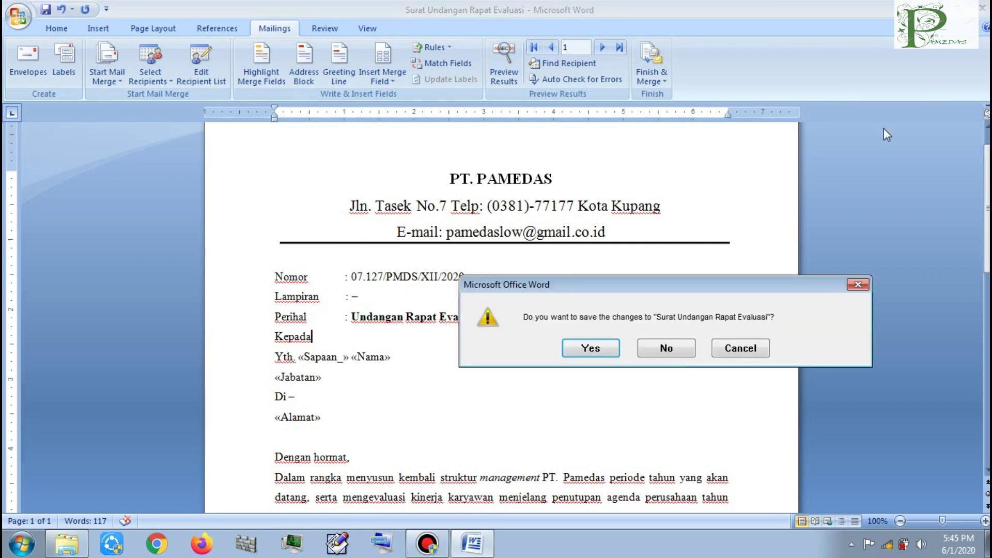
left_click(666, 348)
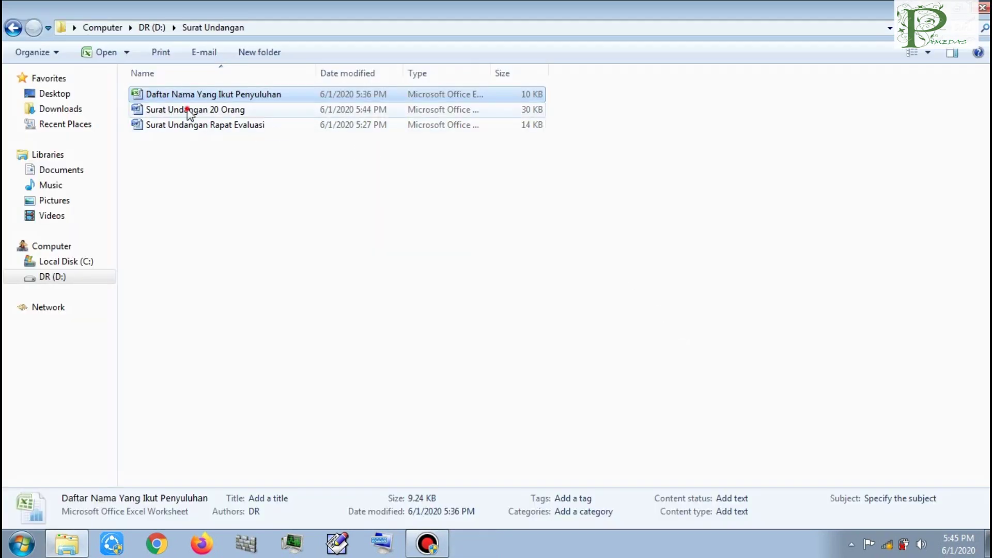
left_click(187, 110)
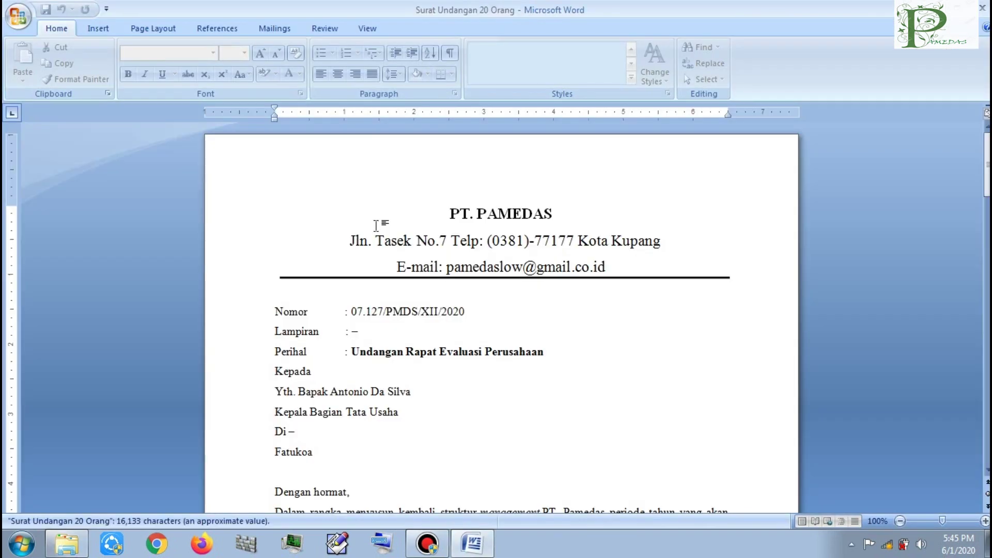
Step: Scroll down through the 20 merged letters, starting from the Nomor line
left_click(475, 311)
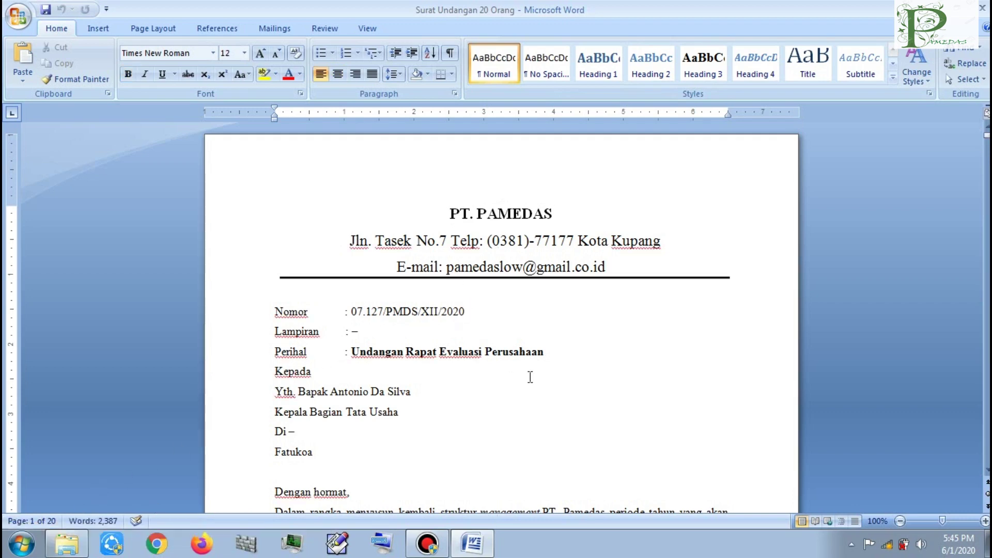
scroll(554, 363, "down", 1)
scroll(554, 362, "down", 3)
scroll(555, 363, "down", 5)
scroll(558, 365, "down", 1)
scroll(557, 364, "down", 3)
scroll(558, 364, "down", 2)
scroll(558, 365, "down", 2)
scroll(558, 364, "down", 1)
scroll(558, 365, "down", 5)
scroll(558, 365, "down", 4)
scroll(559, 363, "down", 8)
scroll(589, 354, "down", 9)
scroll(615, 345, "down", 3)
left_click_drag(986, 161, 987, 222)
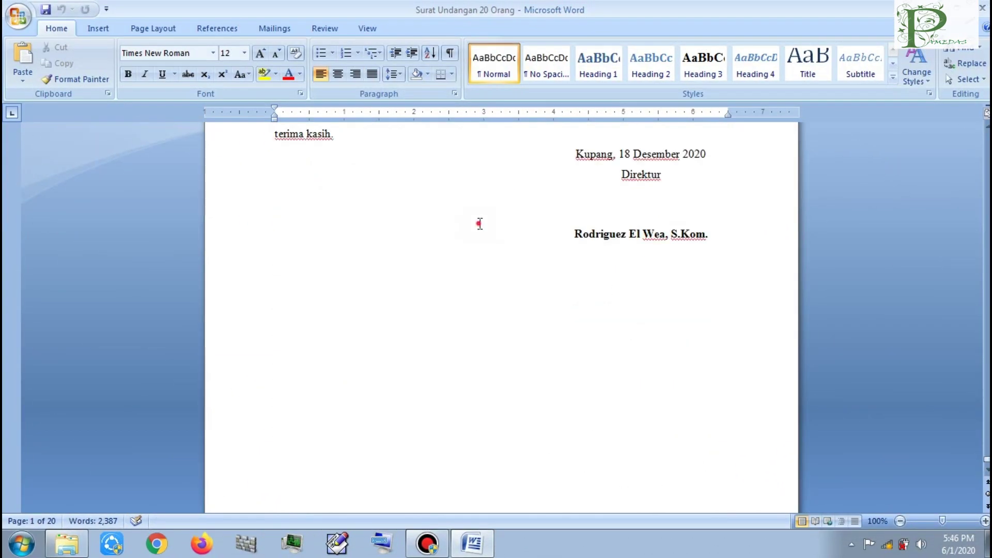
Step: Scroll back up to check a letter's filled-in recipient, the Karyawan Honorer line
left_click(480, 223)
scroll(481, 223, "up", 1)
scroll(480, 223, "up", 4)
scroll(481, 222, "up", 2)
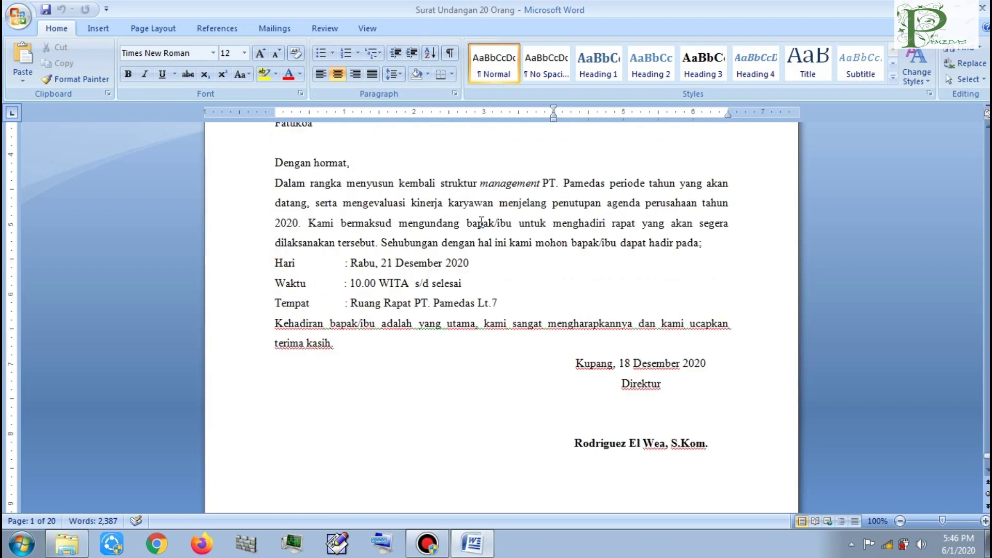
scroll(485, 207, "up", 4)
scroll(469, 201, "up", 2)
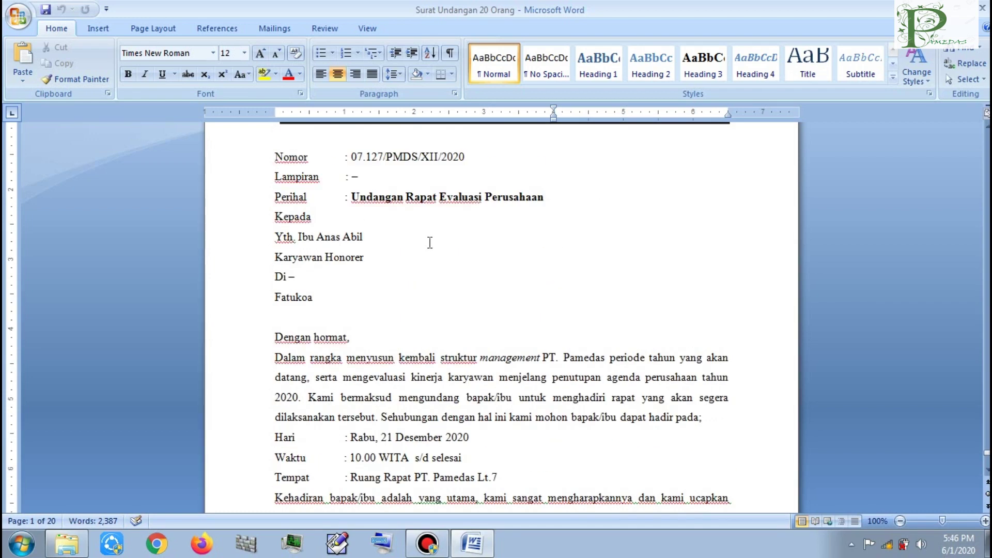
scroll(430, 242, "up", 2)
left_click(406, 320)
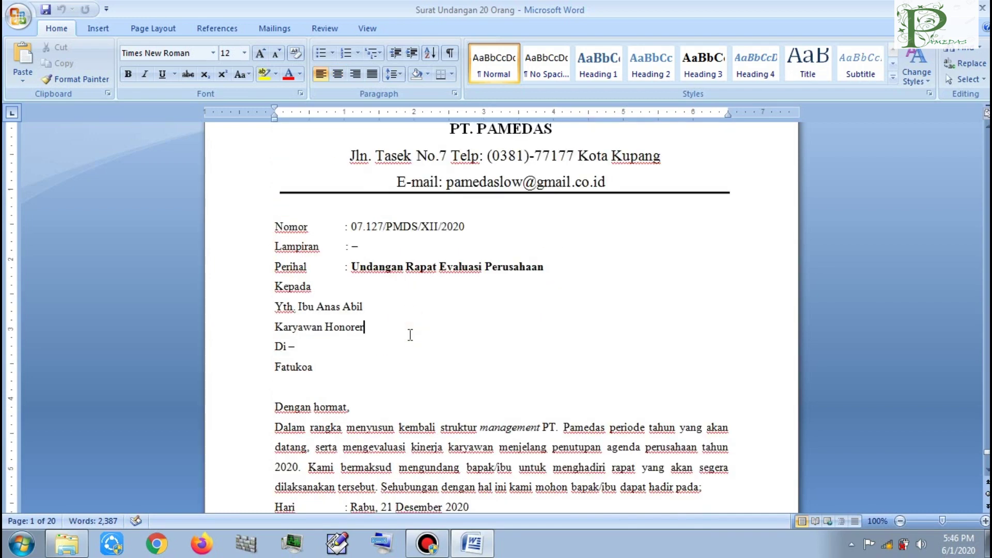